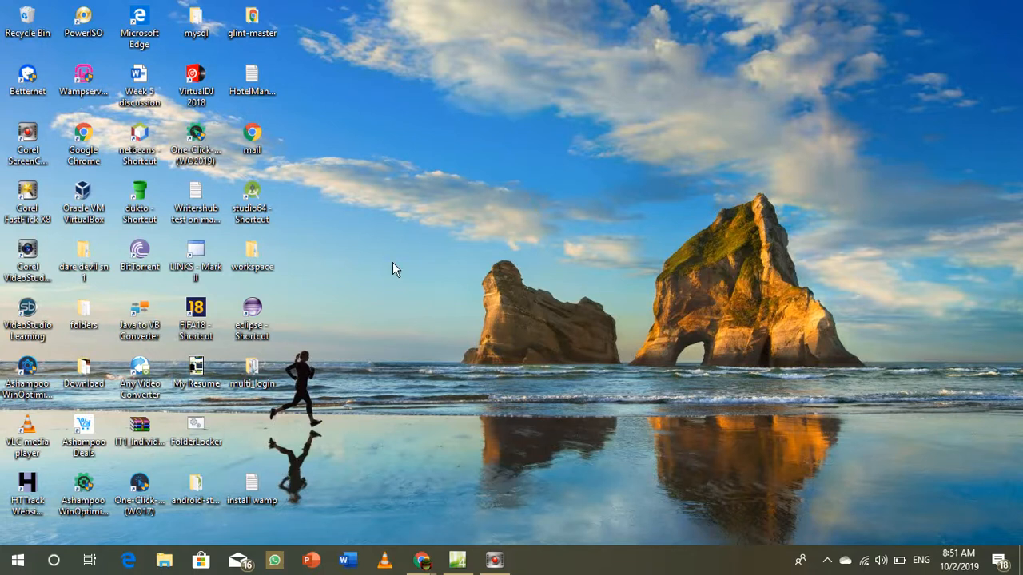
- Switch to Google Chrome and replace the open Downloads and WampServer pages with a single new tab
{"action": "mouse_move", "coordinate": [421, 560]}
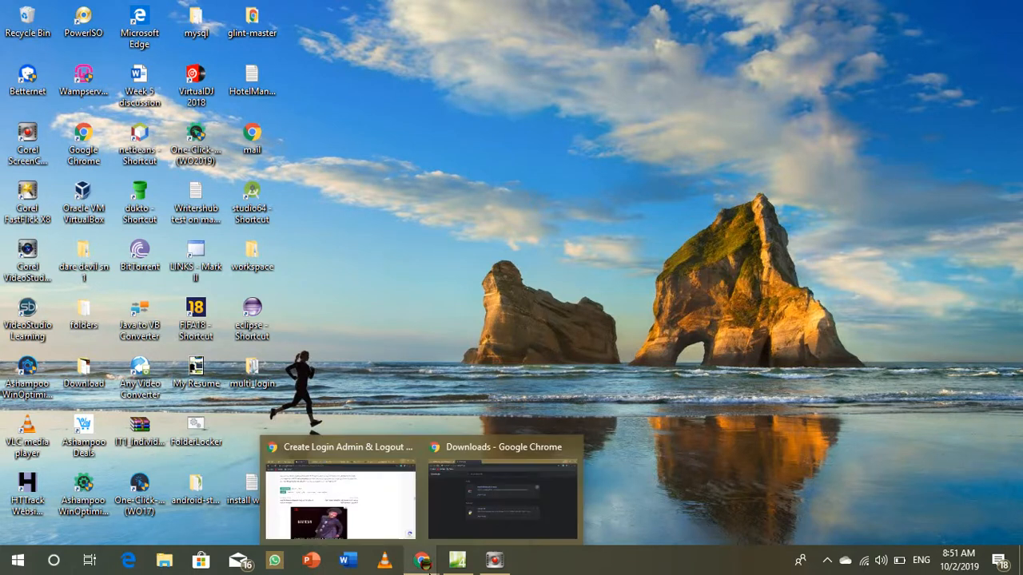
{"action": "left_click", "coordinate": [476, 500]}
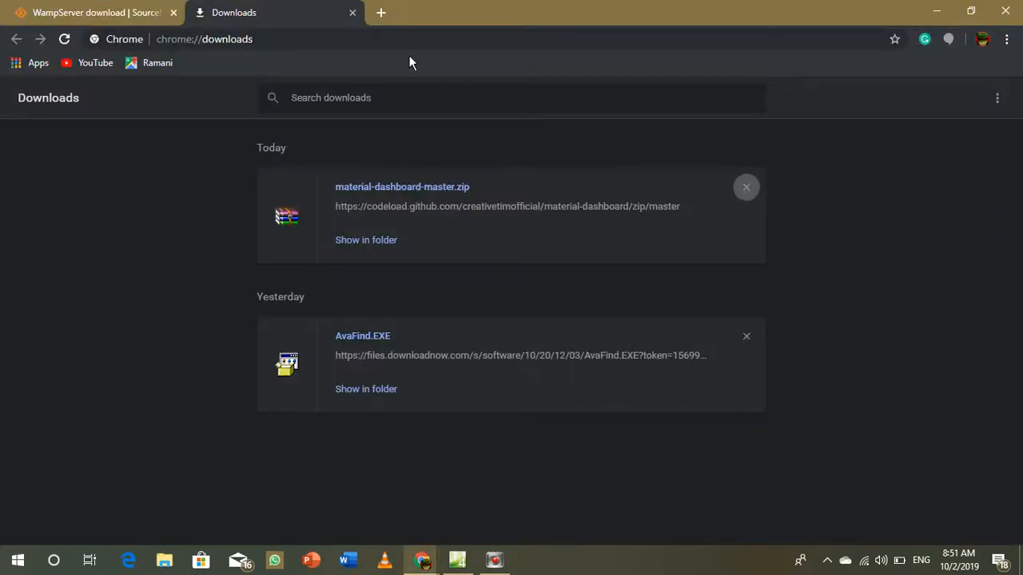
{"action": "left_click", "coordinate": [351, 12]}
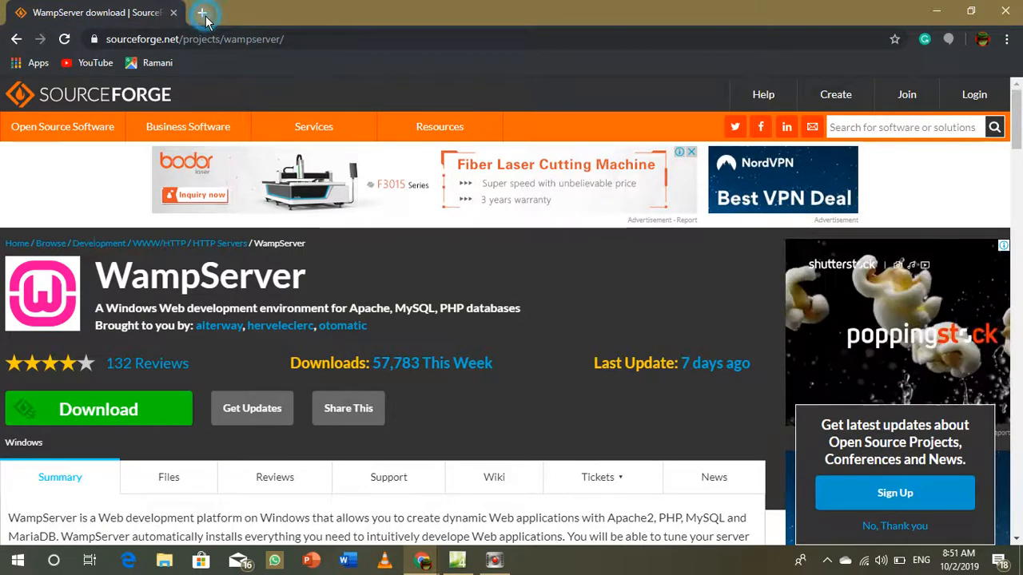
{"action": "left_click", "coordinate": [205, 14]}
{"action": "left_click", "coordinate": [173, 12]}
- Search Google for "wamp server"
{"action": "left_click", "coordinate": [156, 38]}
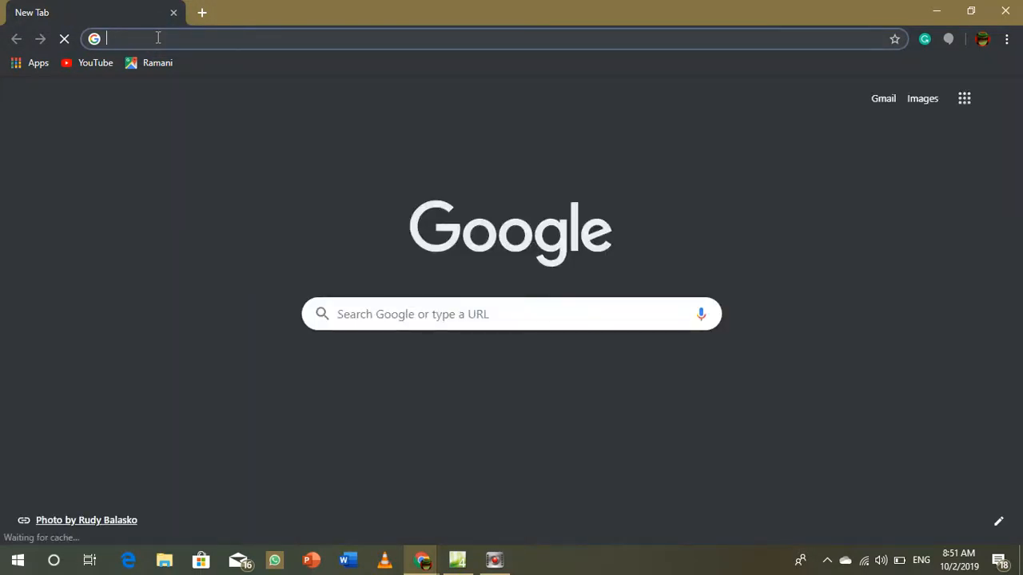
{"action": "type", "text": "wamp"}
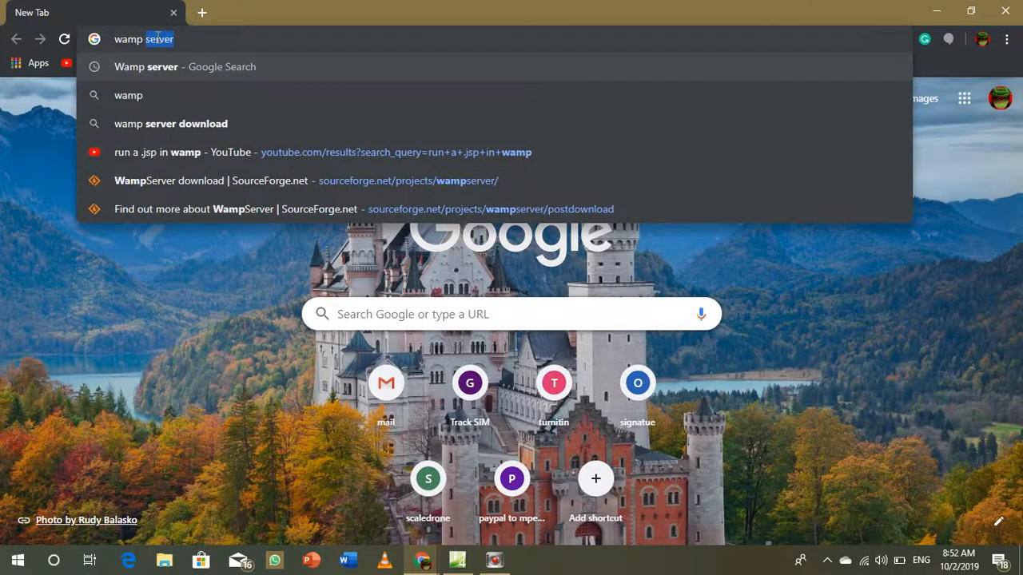
{"action": "key", "text": "Return"}
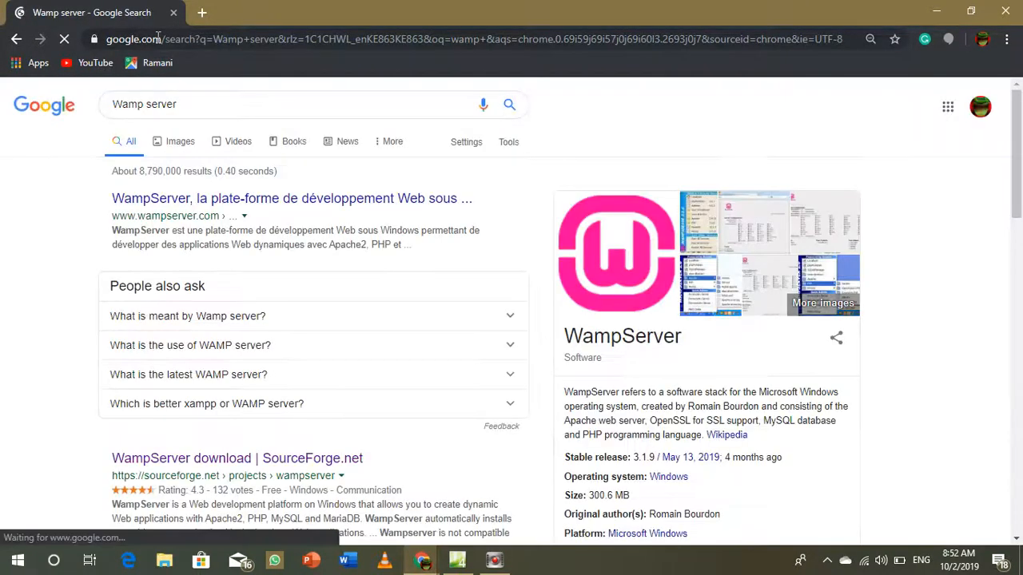
- Start downloading WampServer from its SourceForge page and remove wampserver3.1.9_x64.exe from the browser's downloads list
{"action": "scroll", "coordinate": [328, 289], "scroll_direction": "down", "scroll_amount": 1}
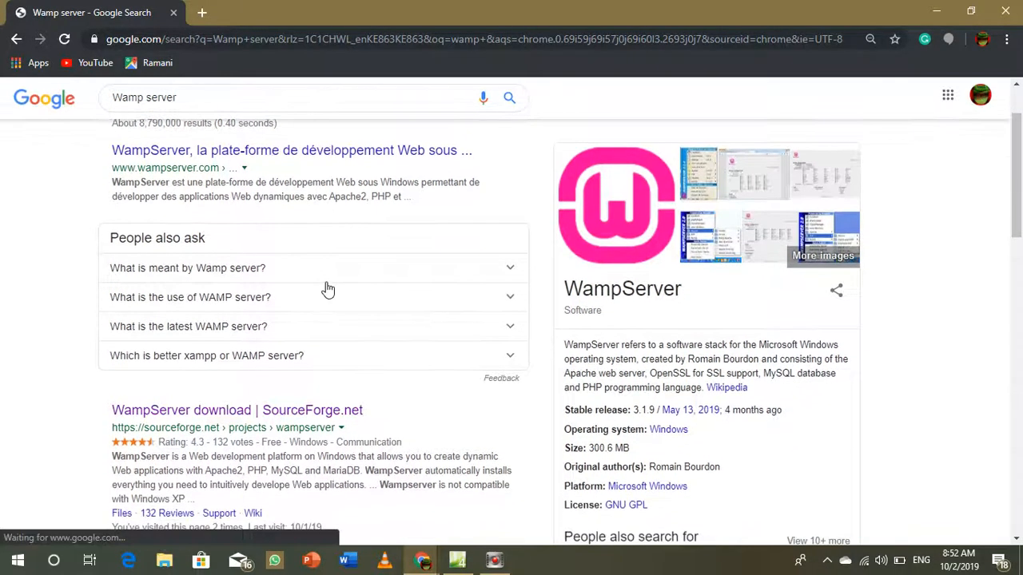
{"action": "left_click", "coordinate": [215, 410]}
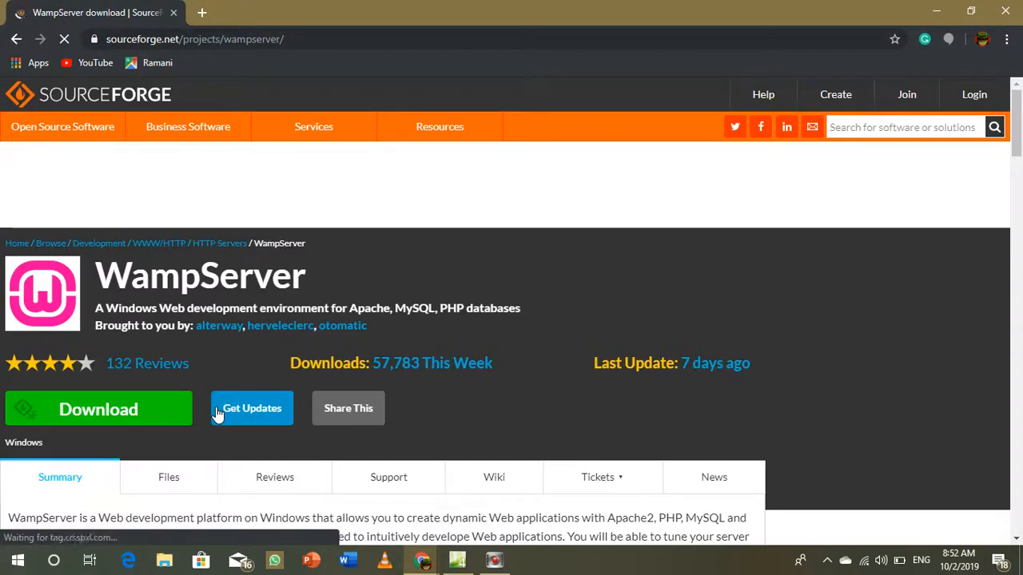
{"action": "left_click", "coordinate": [110, 419]}
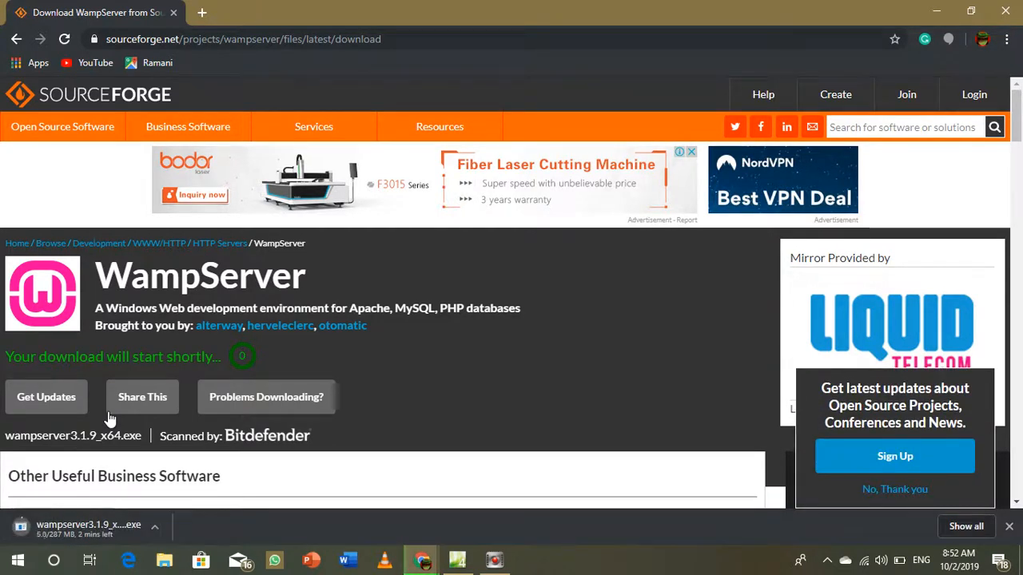
{"action": "key", "text": "ctrl+j"}
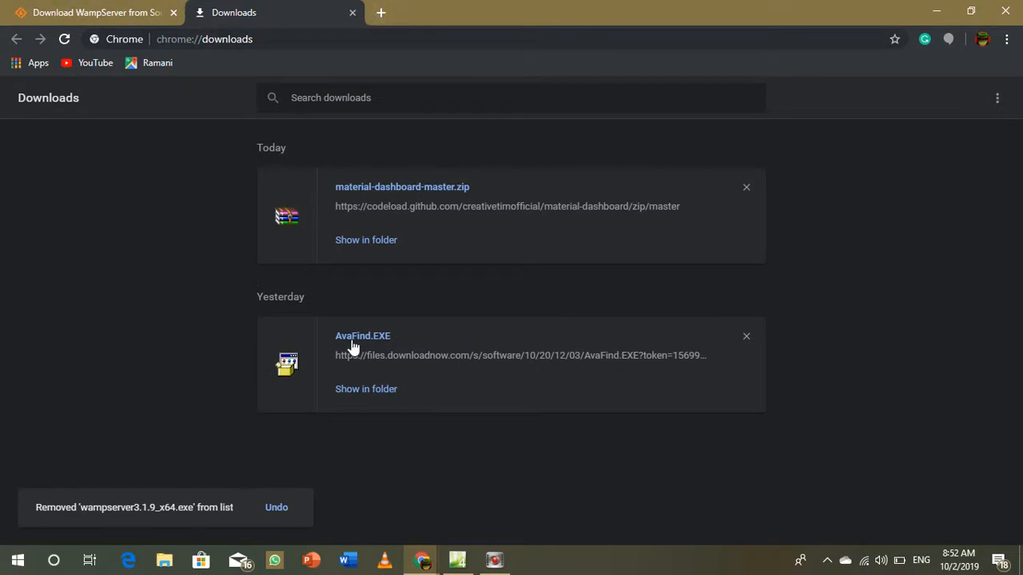
- Switch to File Explorer and open the Operating Systems folder on Local Disk (C:)
{"action": "key", "text": "super+e"}
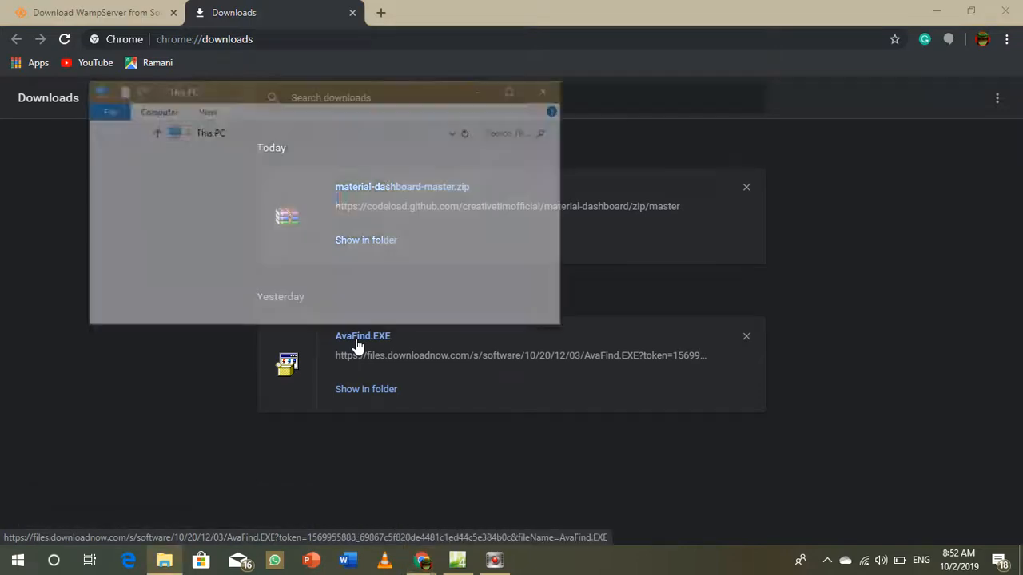
{"action": "left_click", "coordinate": [515, 90]}
{"action": "left_click", "coordinate": [278, 232]}
{"action": "double_click", "coordinate": [278, 232]}
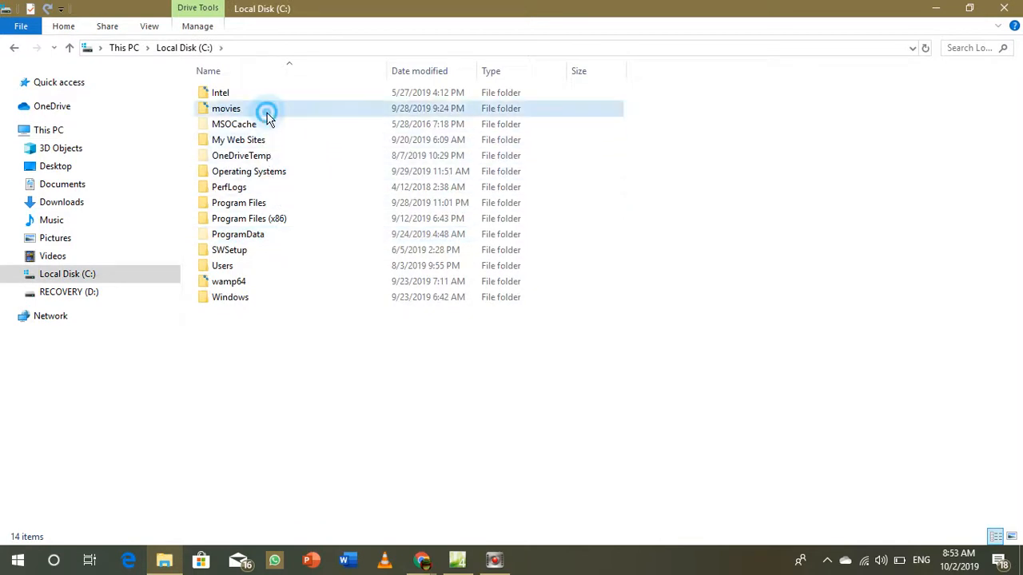
{"action": "double_click", "coordinate": [265, 111]}
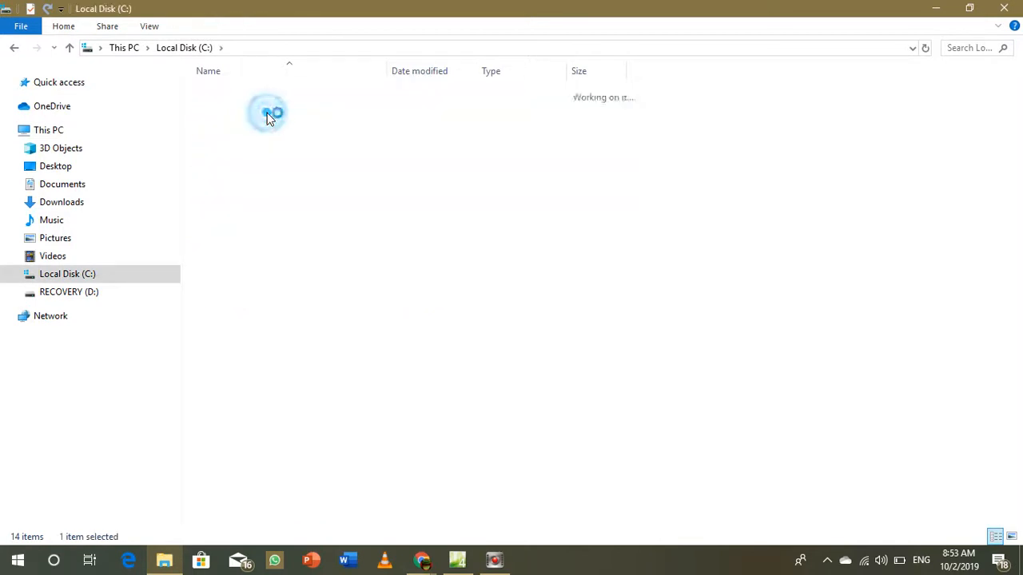
{"action": "left_click", "coordinate": [70, 48]}
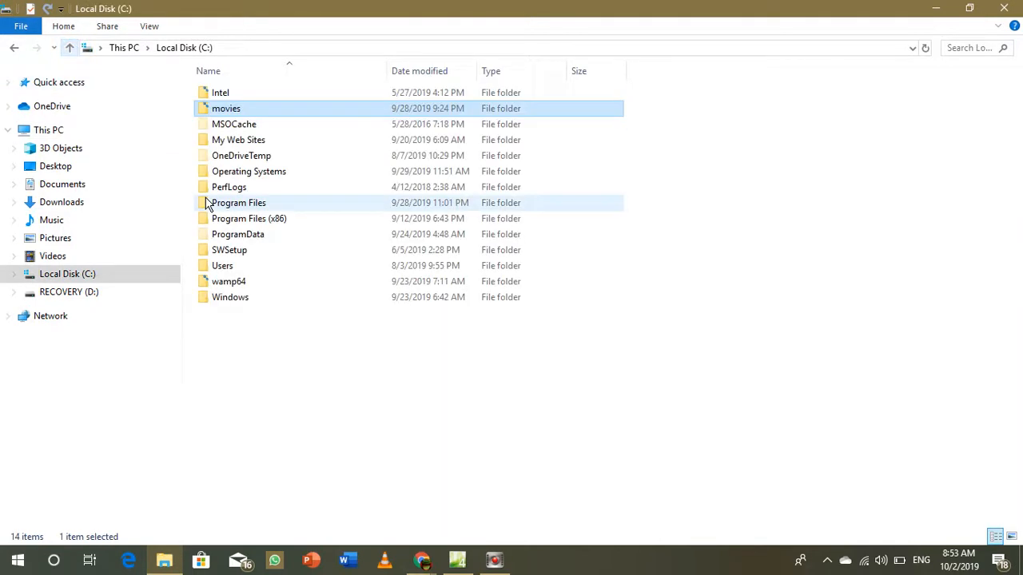
{"action": "left_click", "coordinate": [307, 220]}
{"action": "double_click", "coordinate": [297, 169]}
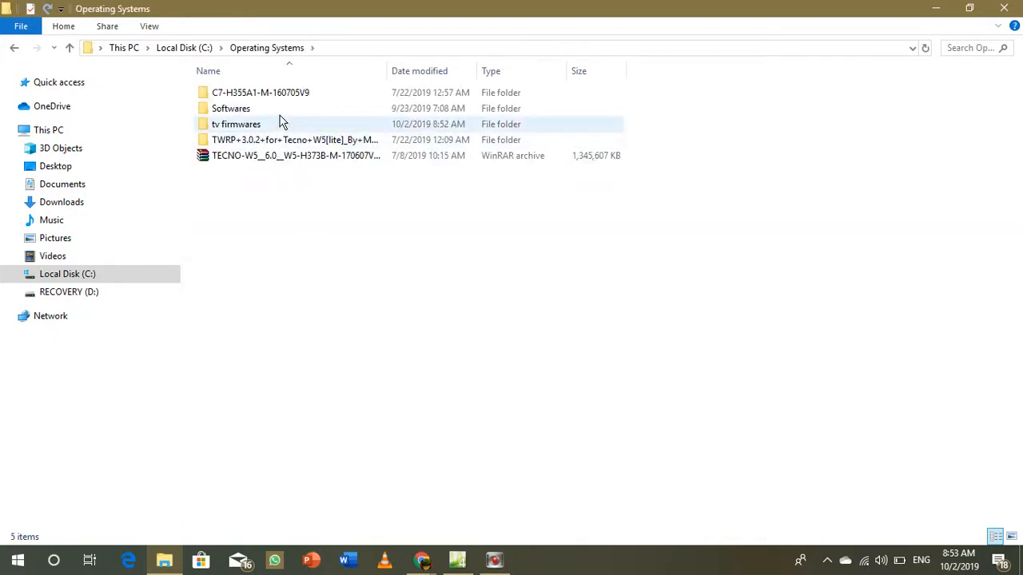
{"action": "left_click", "coordinate": [286, 123]}
{"action": "double_click", "coordinate": [285, 124]}
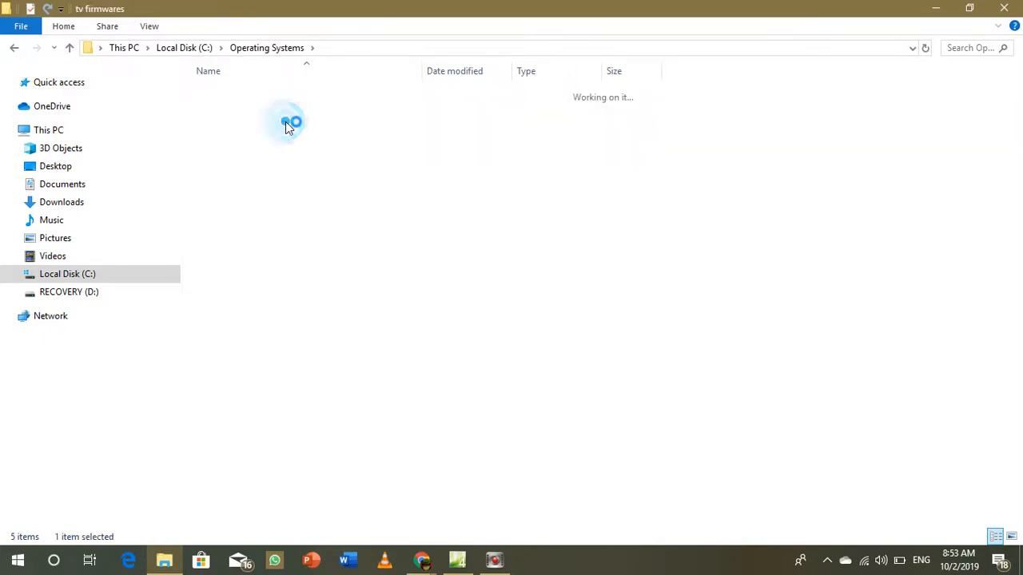
{"action": "left_click", "coordinate": [69, 48]}
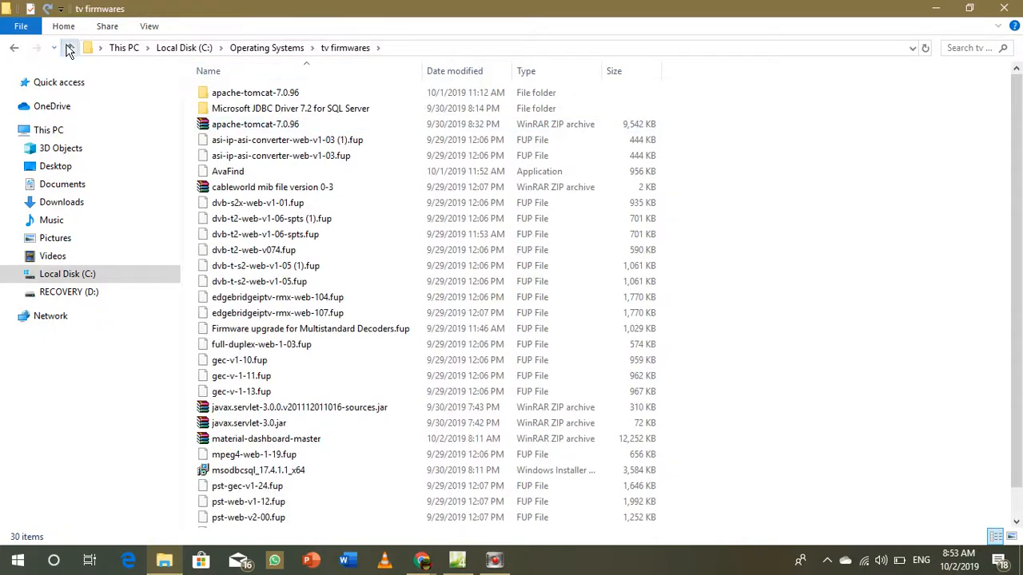
- Open the Softwares folder and launch the WampServer-3.1.9-(64-bit) installer
{"action": "double_click", "coordinate": [280, 109]}
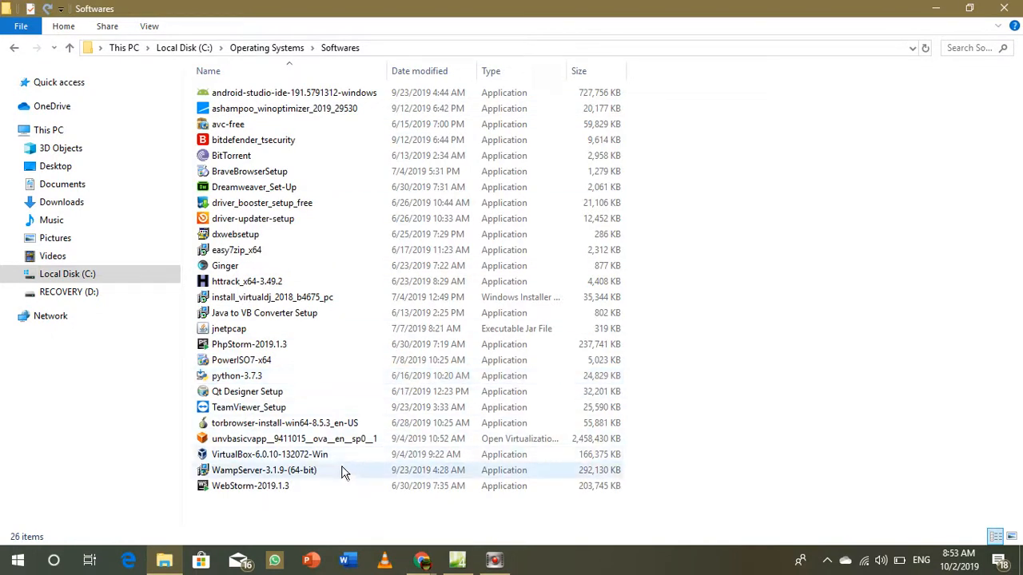
{"action": "double_click", "coordinate": [342, 471]}
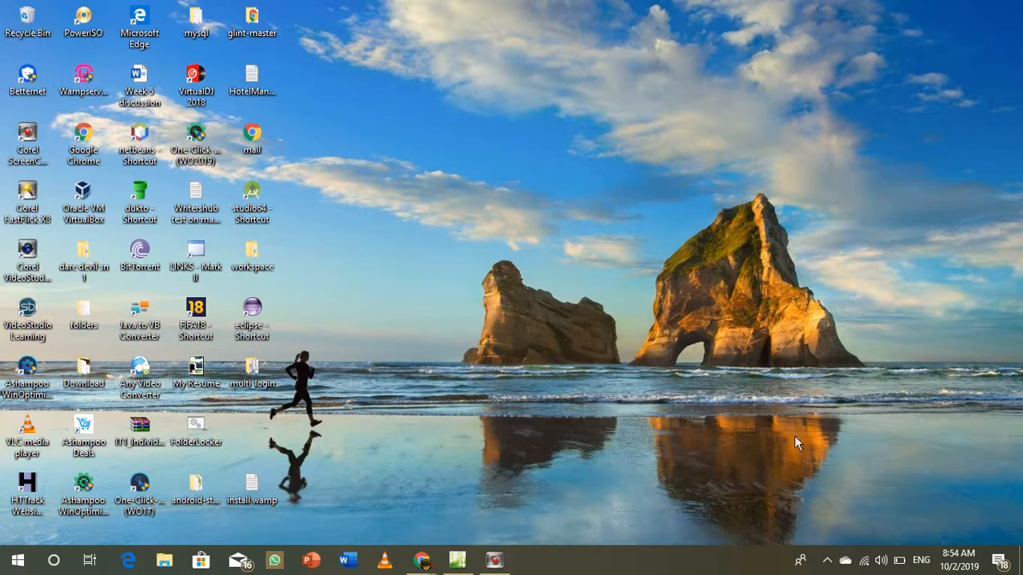
- Exit the WampServer instance running in the background and start Wampserver64 again from the desktop
{"action": "left_click", "coordinate": [827, 560]}
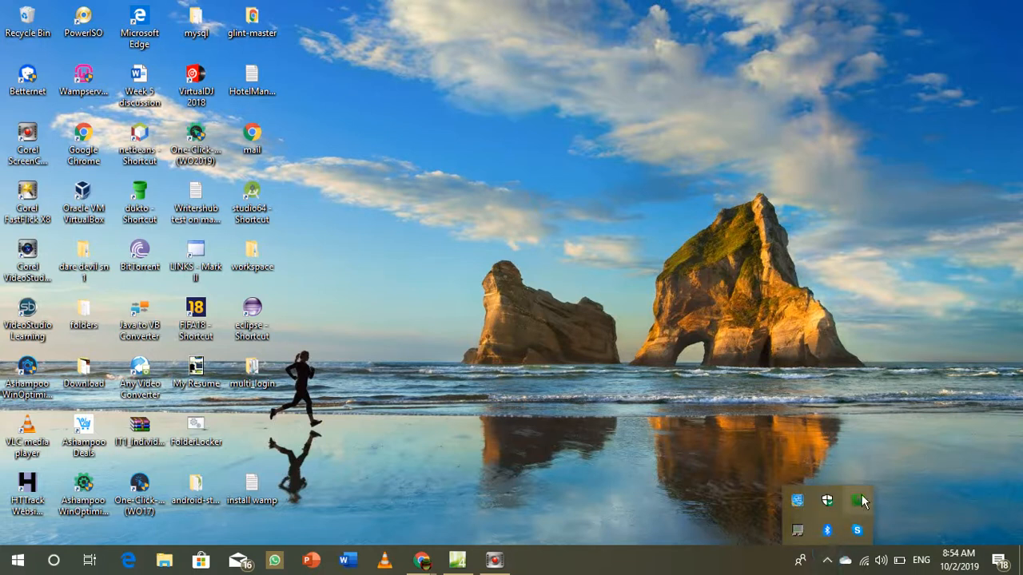
{"action": "left_click", "coordinate": [858, 500]}
{"action": "right_click", "coordinate": [859, 500]}
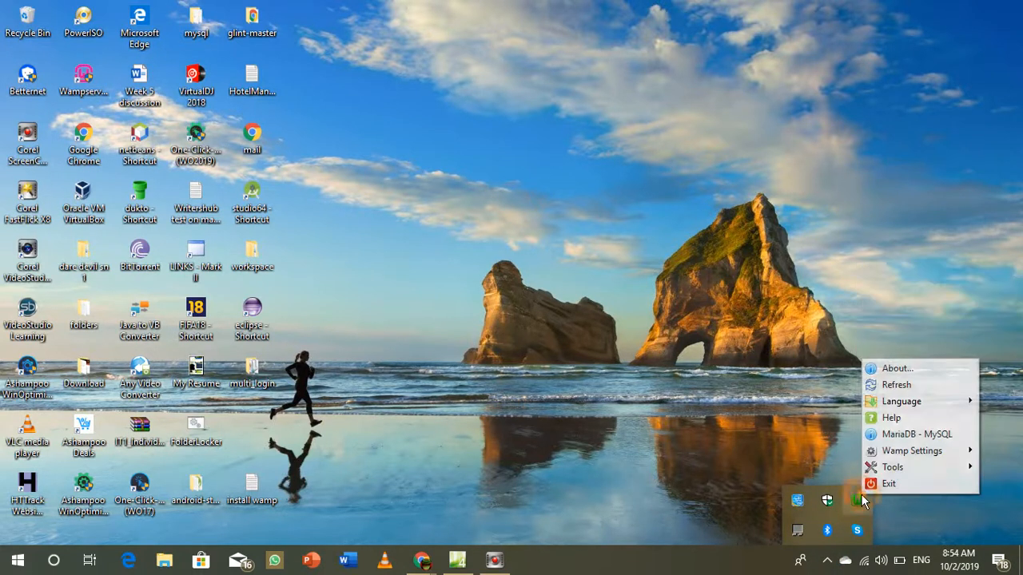
{"action": "left_click", "coordinate": [893, 483]}
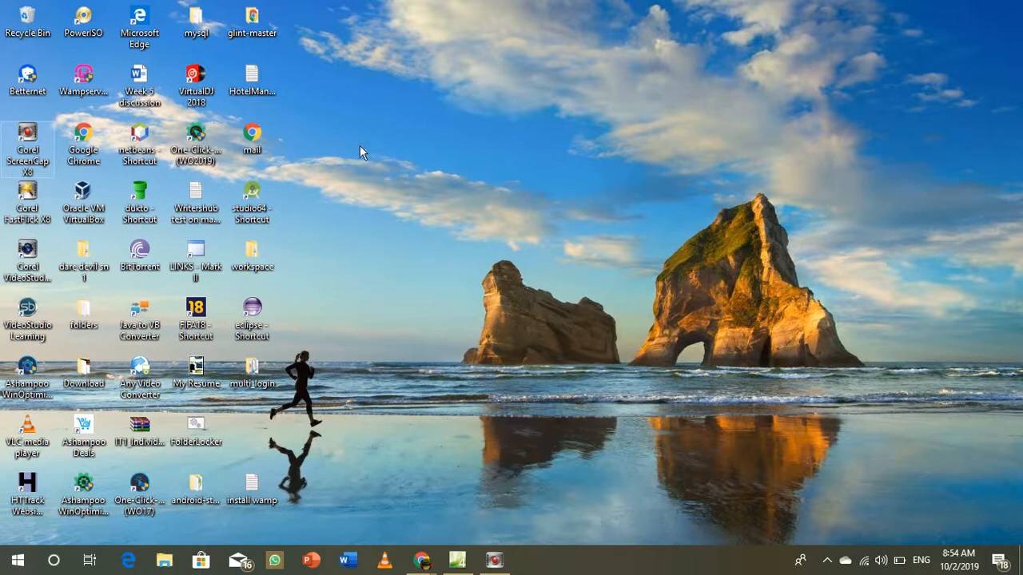
{"action": "double_click", "coordinate": [84, 91]}
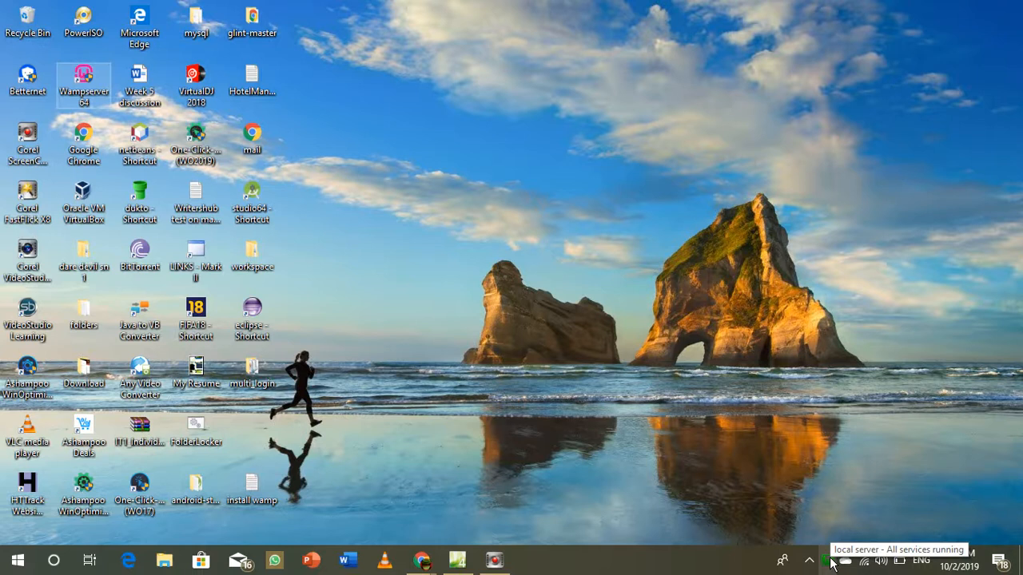
- Open the VirtualHost Management page of the running WampServer
{"action": "left_click", "coordinate": [830, 561]}
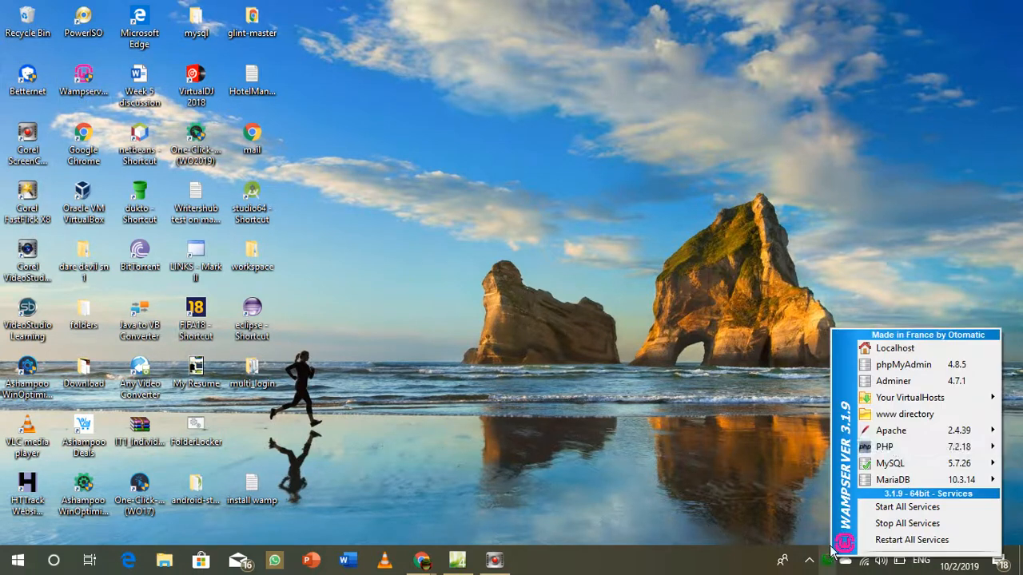
{"action": "mouse_move", "coordinate": [934, 397]}
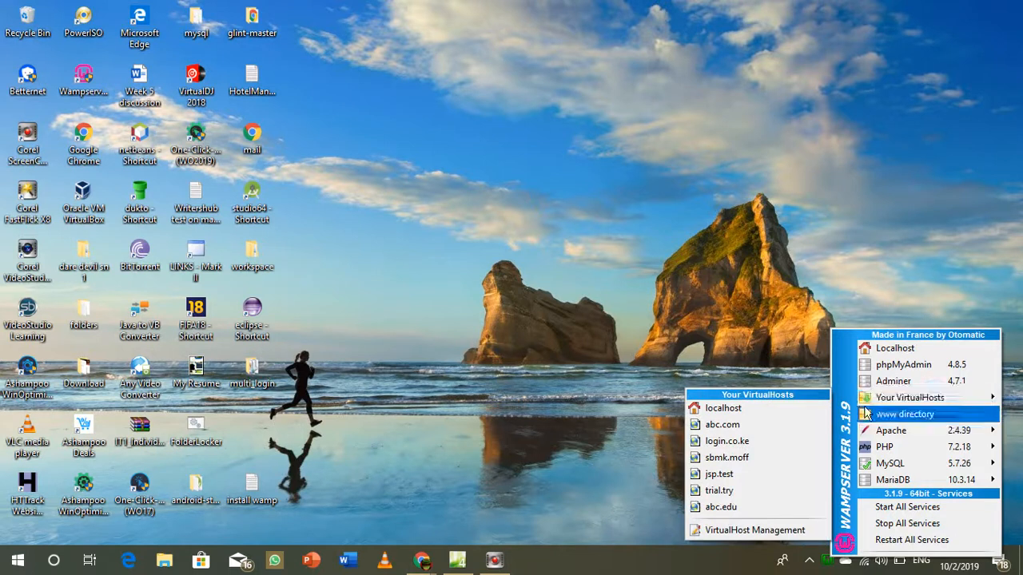
{"action": "left_click", "coordinate": [754, 530]}
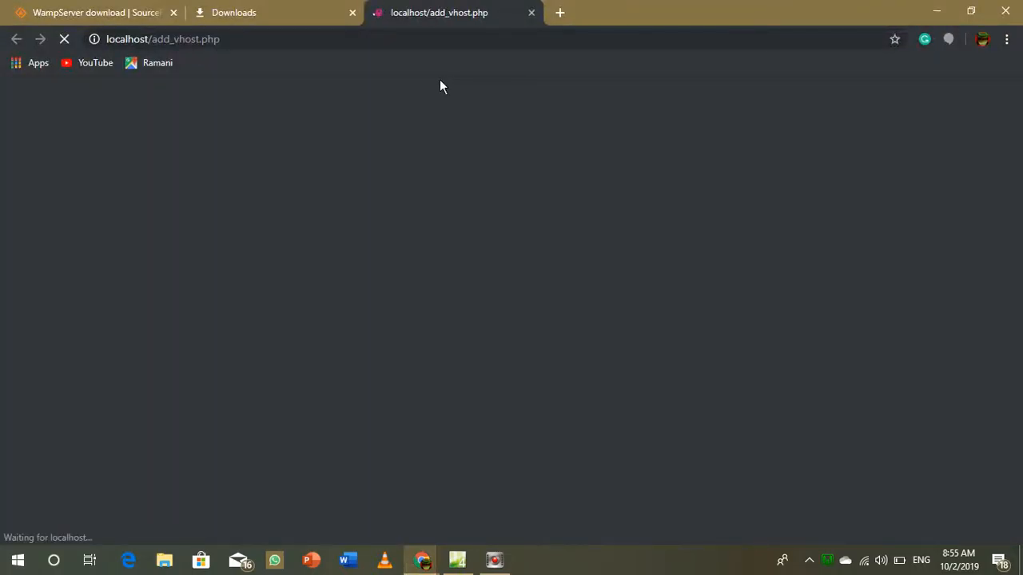
- Name the new virtual host ABC.net in the creation form
{"action": "scroll", "coordinate": [472, 244], "scroll_direction": "down", "scroll_amount": 1}
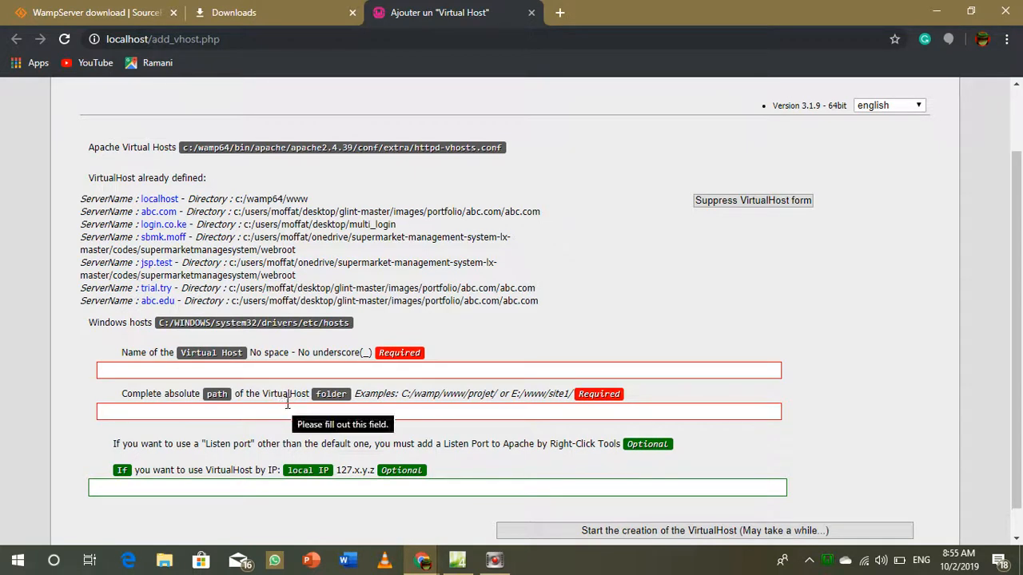
{"action": "left_click", "coordinate": [251, 369]}
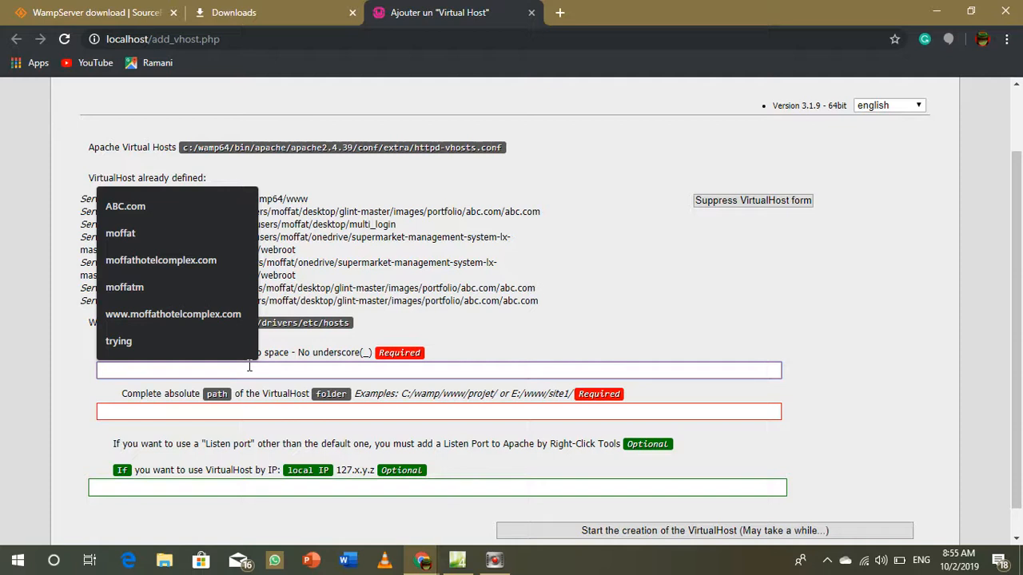
{"action": "type", "text": "ABC."}
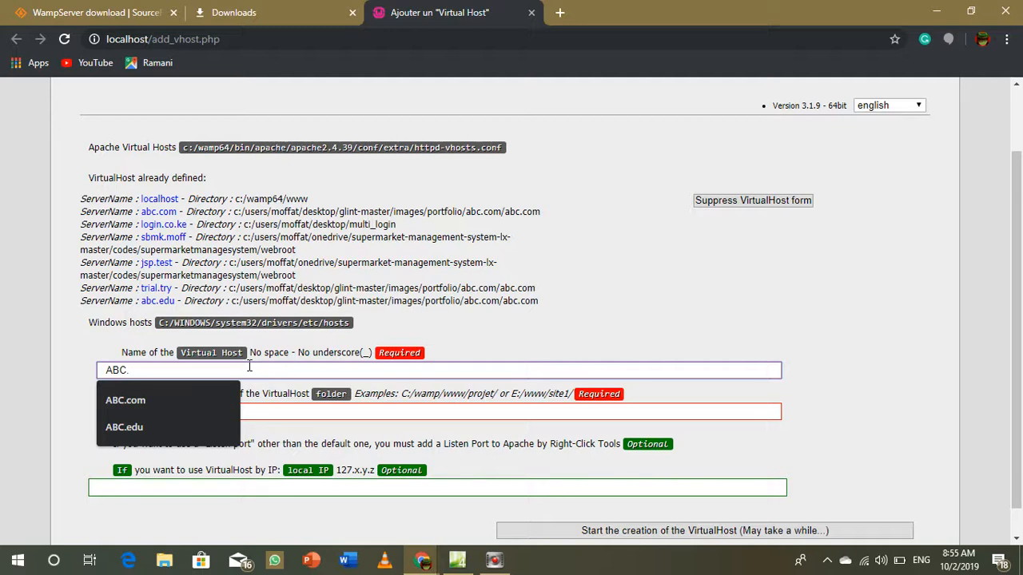
{"action": "type", "text": "net"}
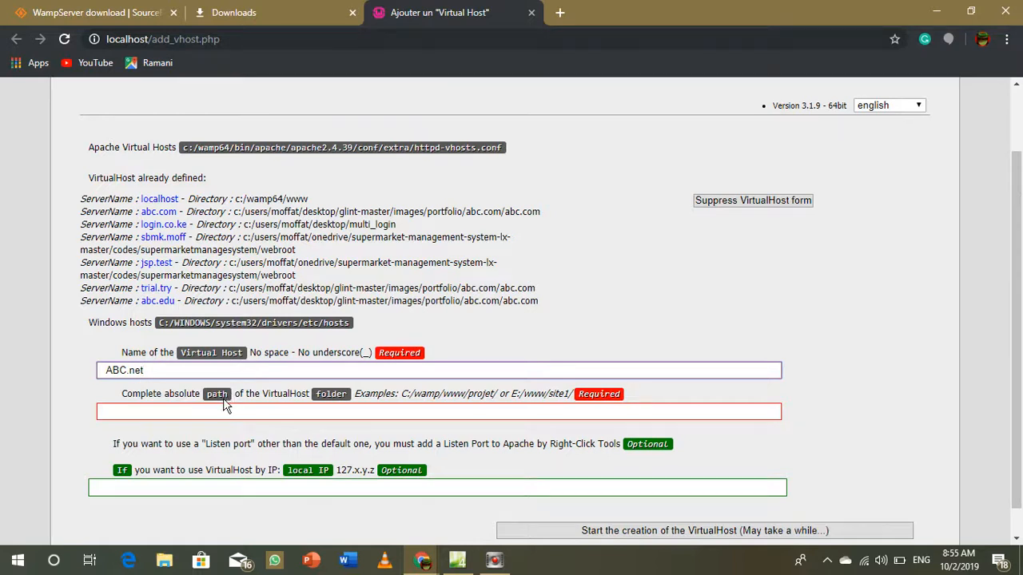
- Set the virtual host's absolute folder path to the saved Desktop path ending in glint-master\images\portfolio\ABC.com\ABC.com
{"action": "left_click", "coordinate": [218, 411]}
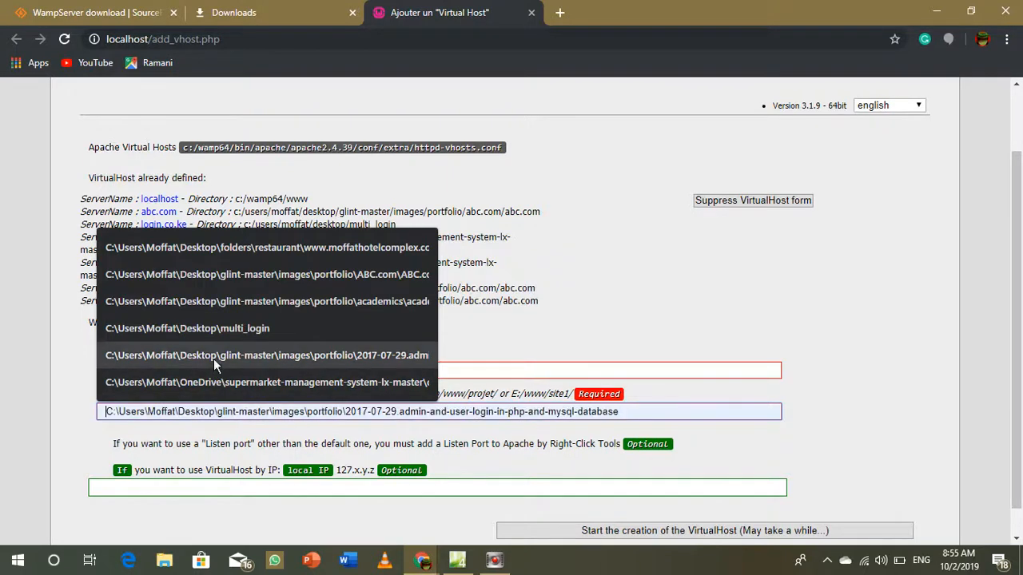
{"action": "left_click", "coordinate": [206, 280]}
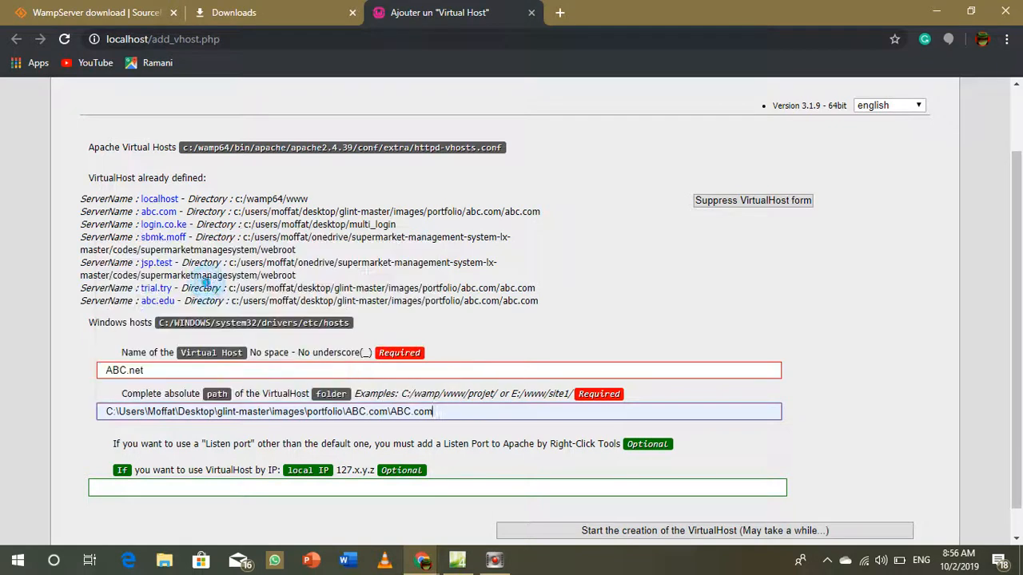
{"action": "scroll", "coordinate": [320, 446], "scroll_direction": "down", "scroll_amount": 1}
- Browse in File Explorer to the Desktop folder glint-master\images\portfolio\ABC.com\ABC.com and show its full path
{"action": "key", "text": "super+e"}
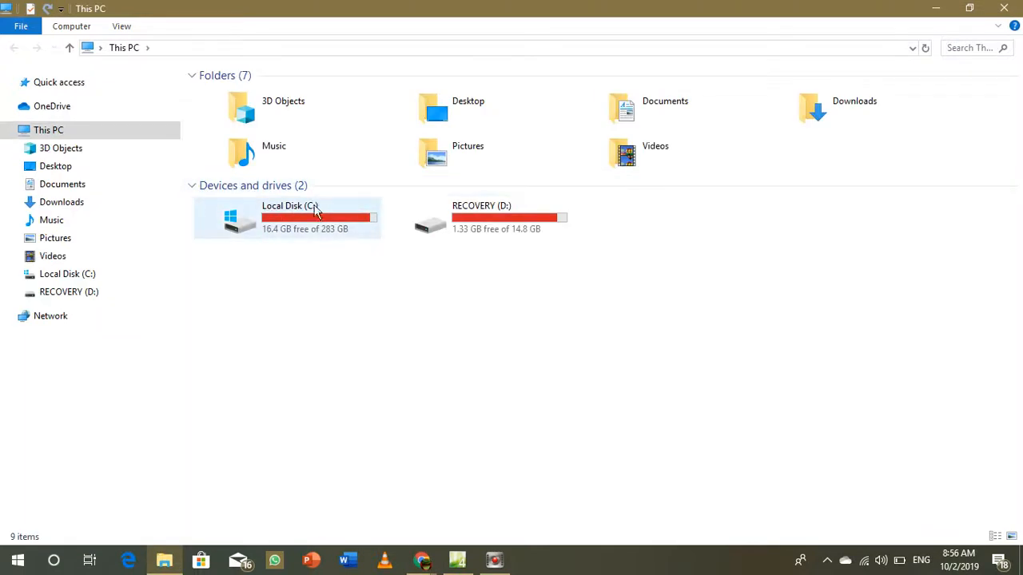
{"action": "double_click", "coordinate": [272, 211]}
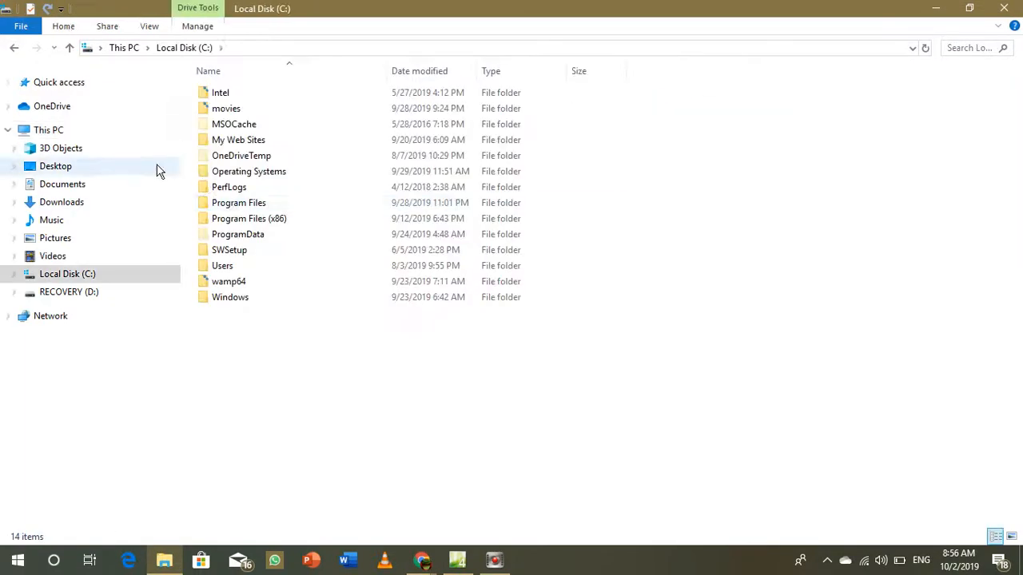
{"action": "left_click", "coordinate": [112, 170]}
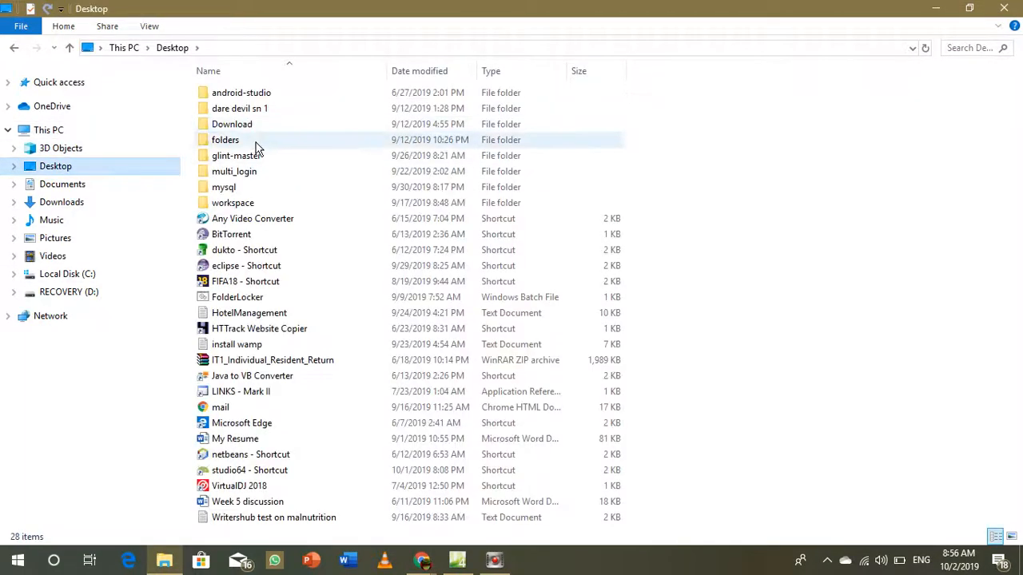
{"action": "left_click", "coordinate": [257, 160]}
{"action": "double_click", "coordinate": [257, 158]}
{"action": "double_click", "coordinate": [269, 91]}
{"action": "double_click", "coordinate": [270, 93]}
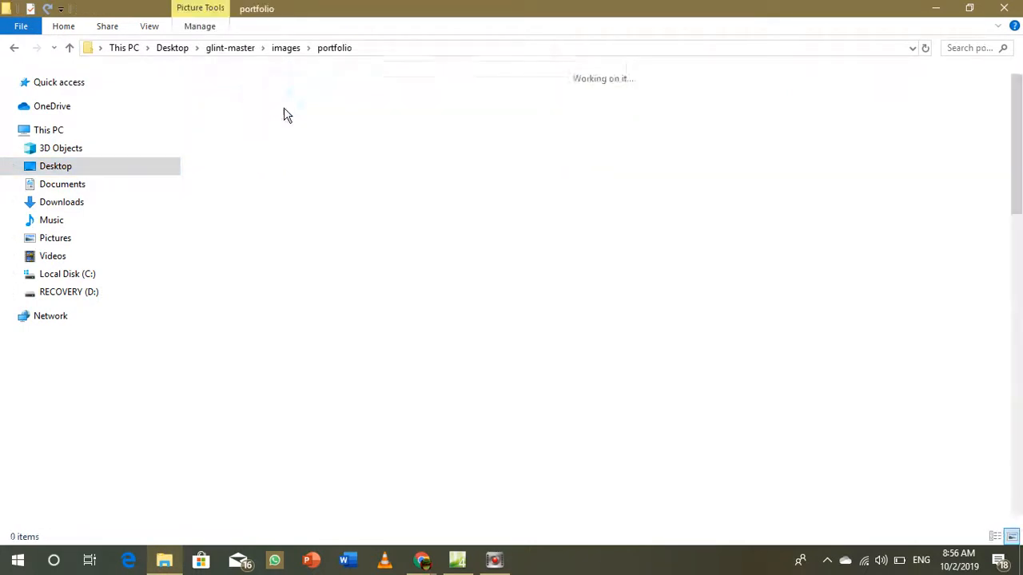
{"action": "double_click", "coordinate": [282, 124]}
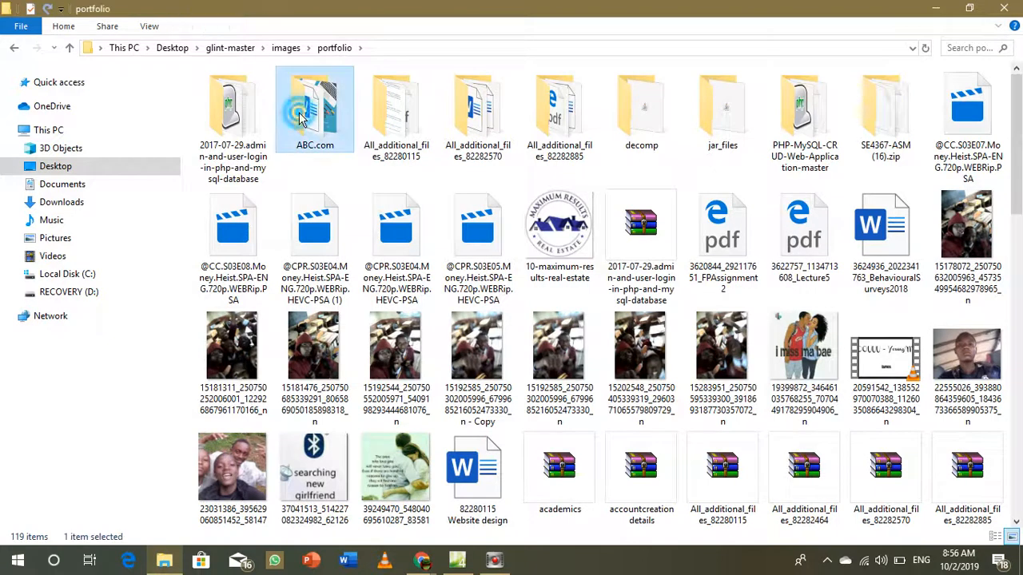
{"action": "double_click", "coordinate": [274, 93]}
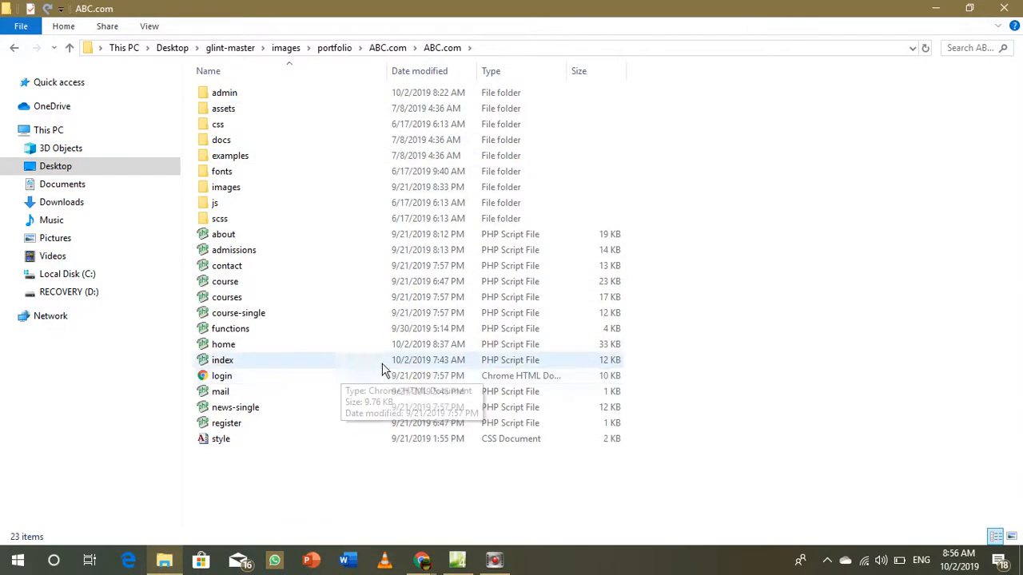
{"action": "left_click", "coordinate": [571, 46]}
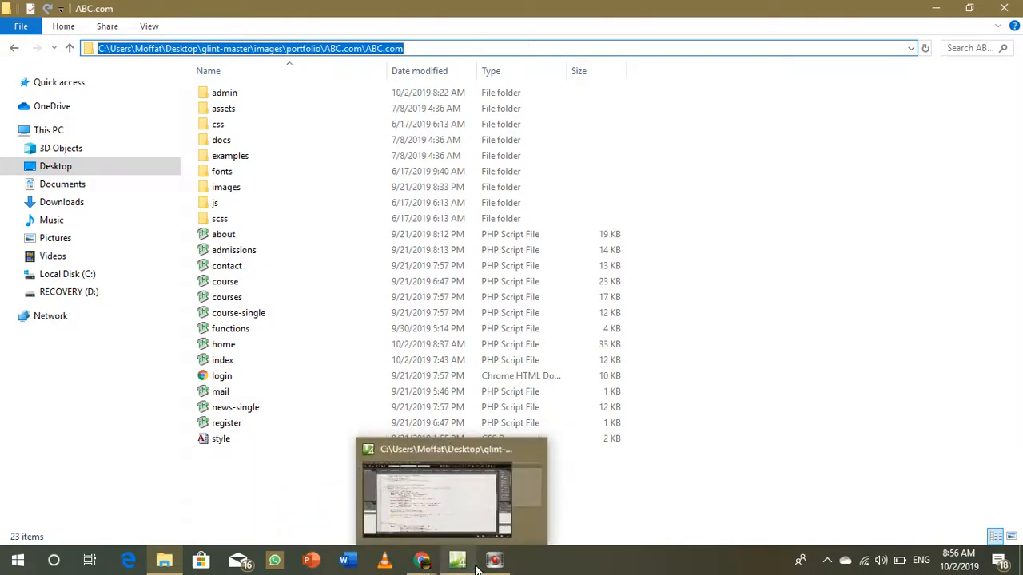
- Switch back to the virtual host form in Chrome and create the ABC.net virtual host with the optional local IP left empty
{"action": "mouse_move", "coordinate": [409, 568]}
{"action": "left_click", "coordinate": [470, 516]}
{"action": "left_click_drag", "start_coordinate": [463, 381], "coordinate": [56, 357]}
{"action": "left_click", "coordinate": [56, 357]}
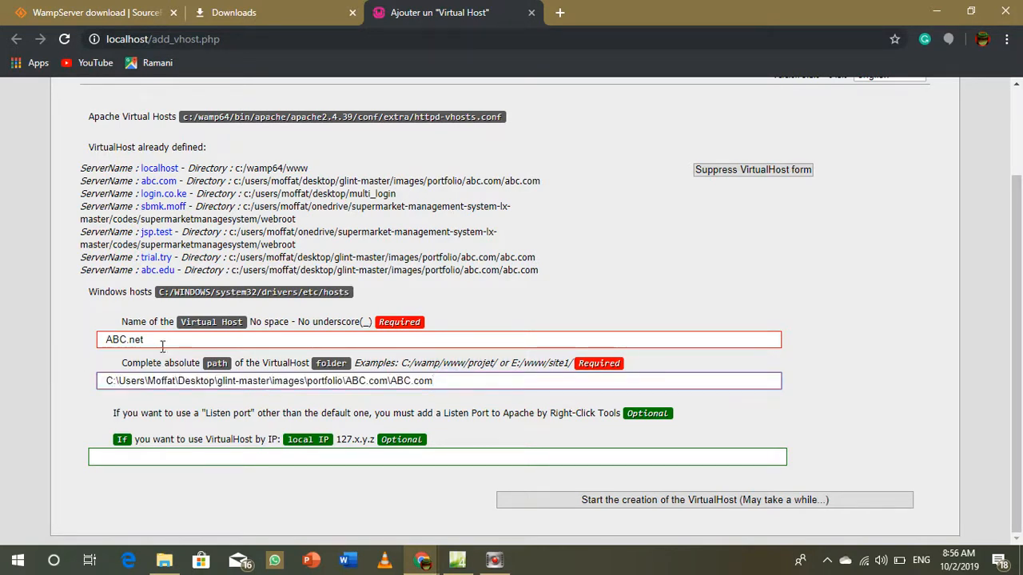
{"action": "left_click", "coordinate": [424, 455]}
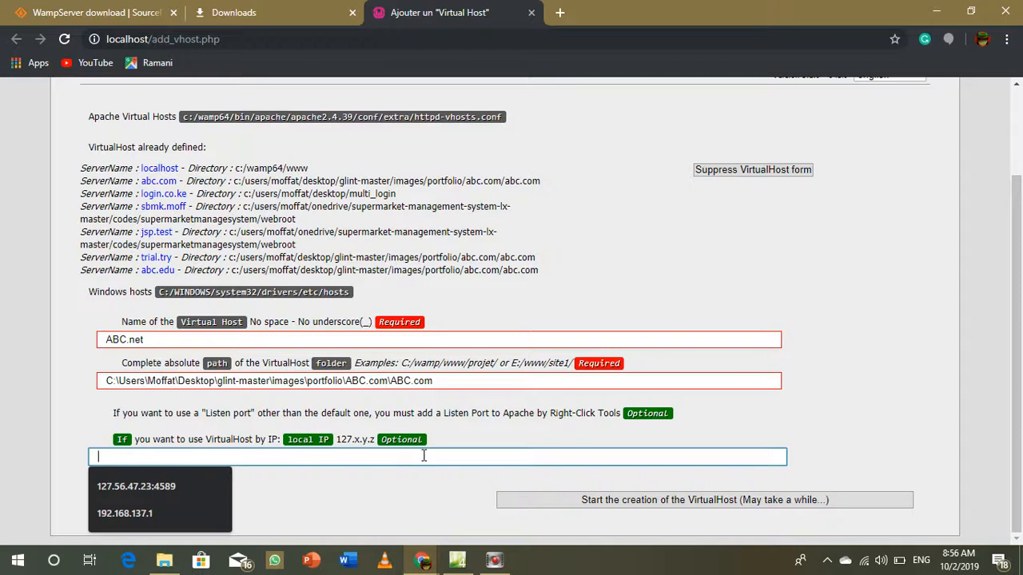
{"action": "left_click", "coordinate": [575, 502]}
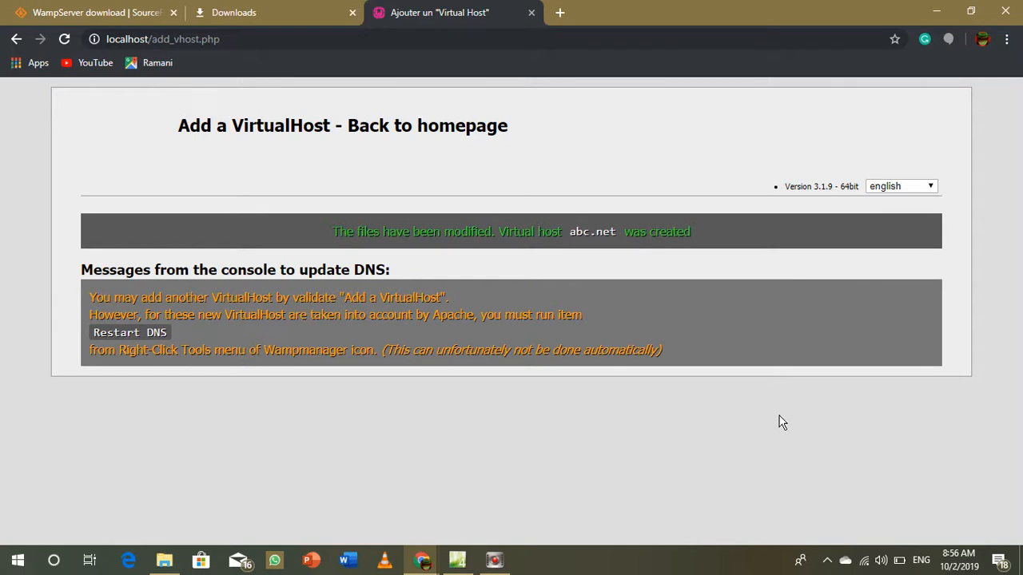
- Restart DNS with the running WampServer's tools so Apache takes the new virtual host into account
{"action": "left_click", "coordinate": [827, 560]}
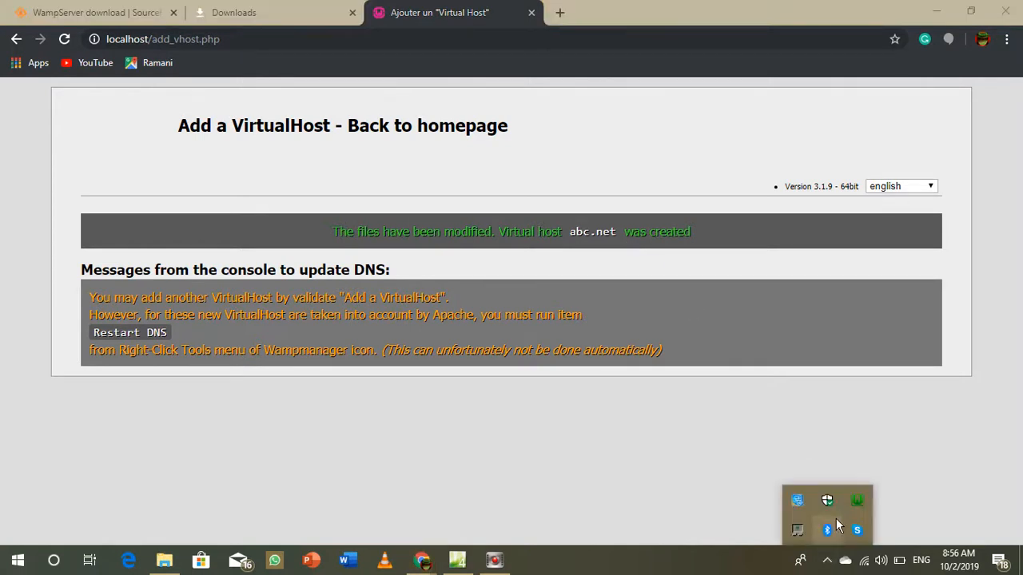
{"action": "left_click", "coordinate": [857, 500]}
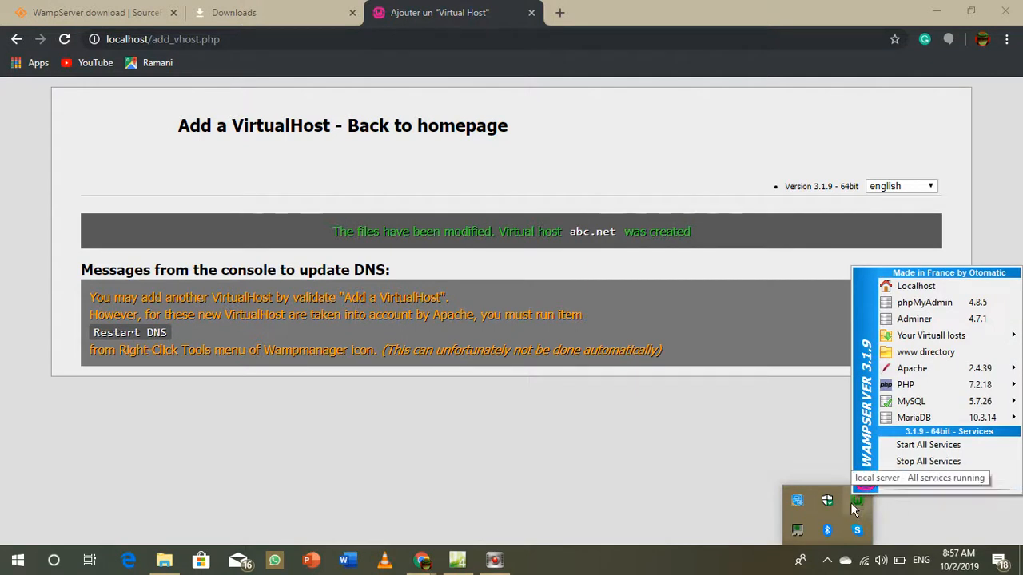
{"action": "right_click", "coordinate": [853, 505]}
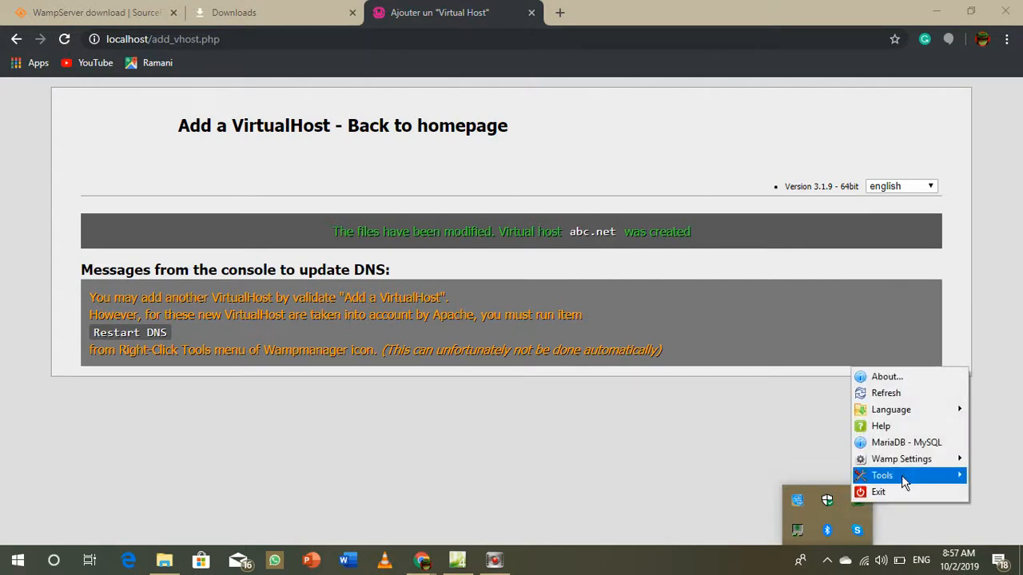
{"action": "mouse_move", "coordinate": [902, 479]}
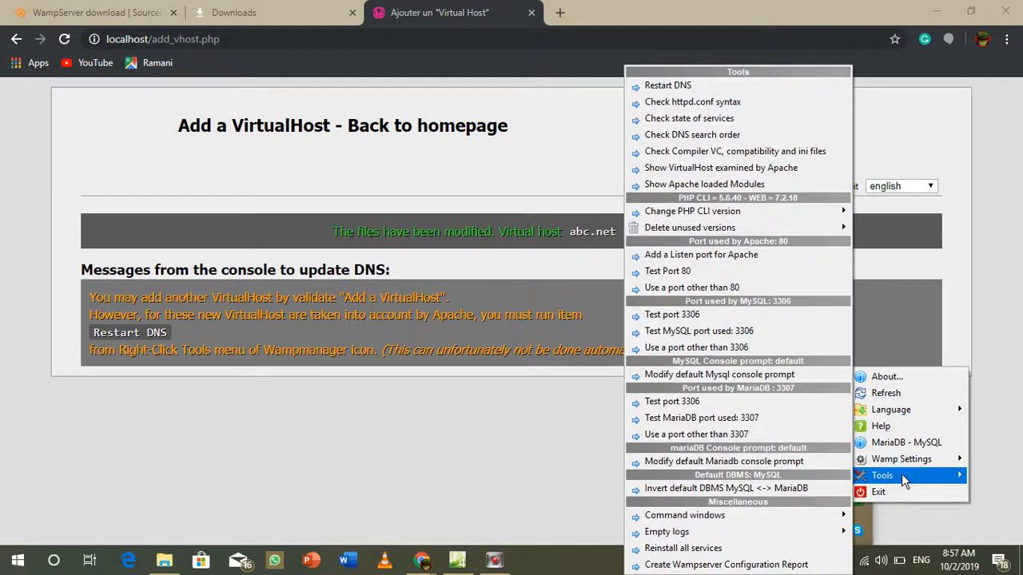
{"action": "left_click", "coordinate": [749, 87]}
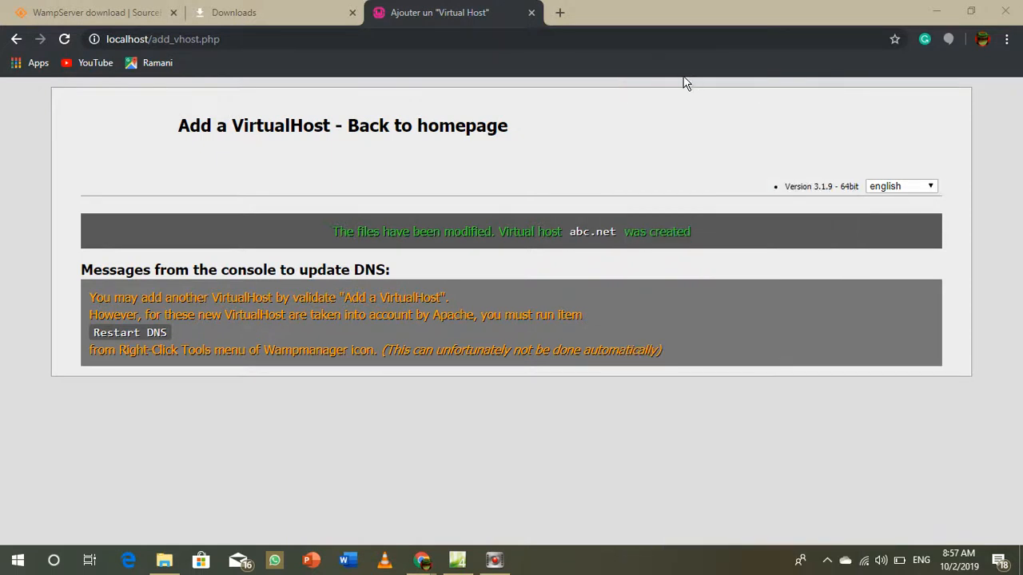
- Open the abc.net site from WampServer's list of virtual hosts
{"action": "left_click", "coordinate": [828, 559]}
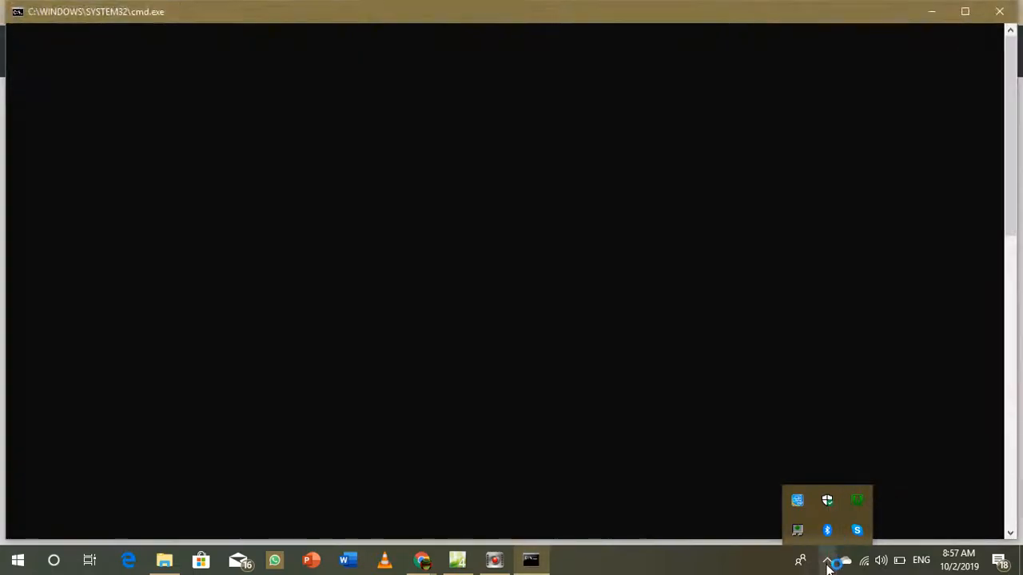
{"action": "left_click", "coordinate": [827, 561]}
{"action": "left_click", "coordinate": [827, 560]}
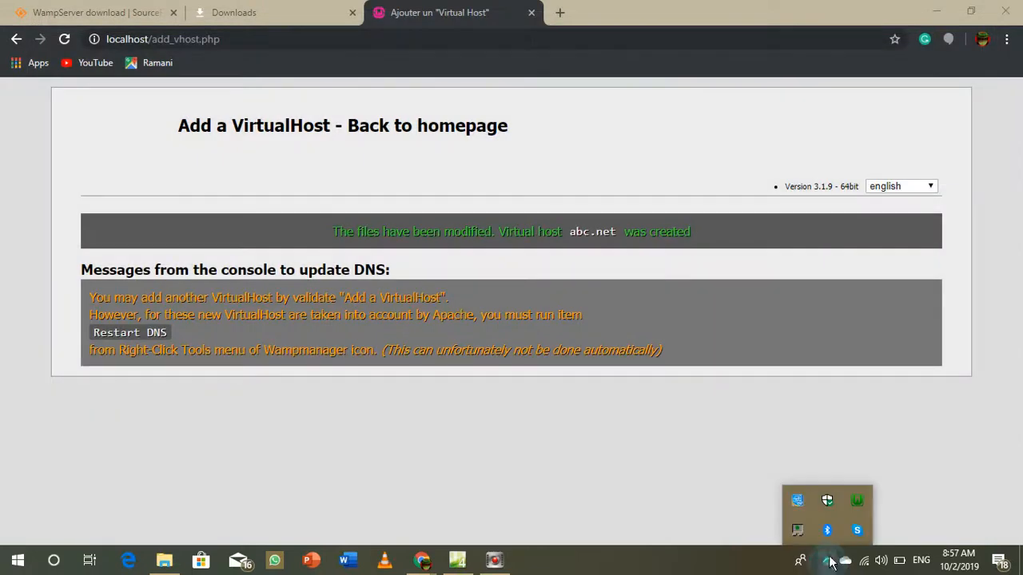
{"action": "left_click", "coordinate": [856, 508]}
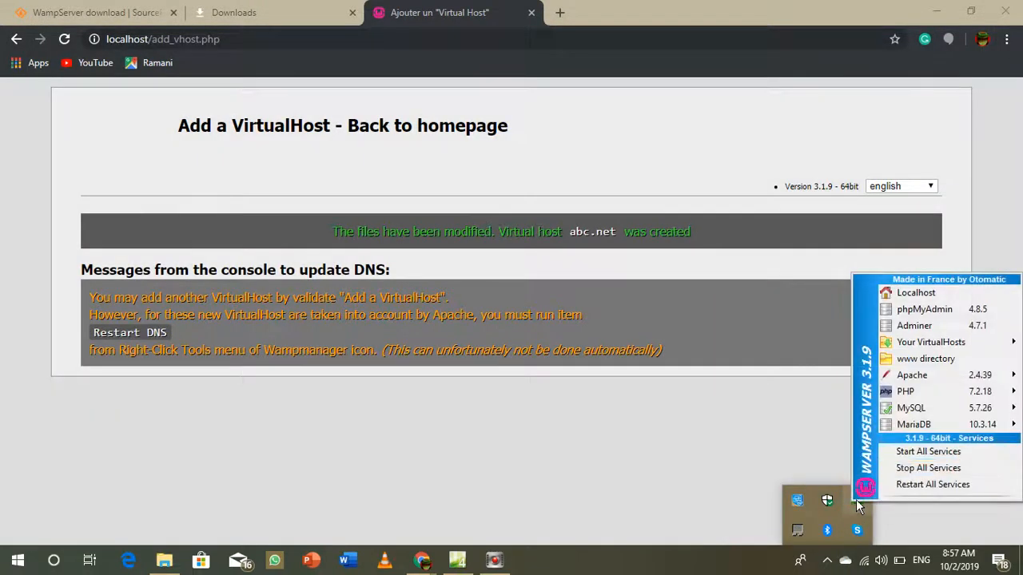
{"action": "mouse_move", "coordinate": [919, 344]}
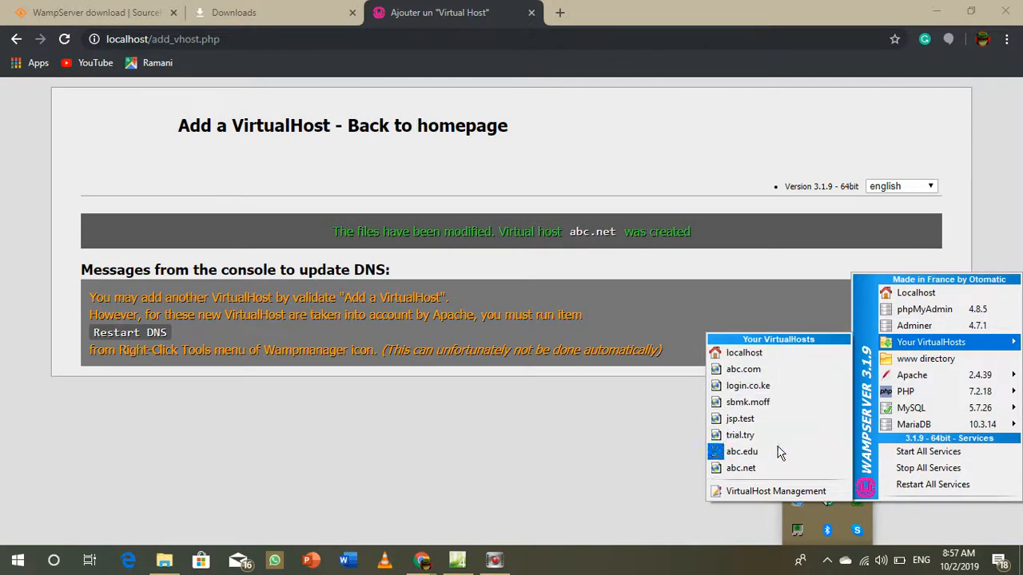
{"action": "left_click", "coordinate": [779, 471]}
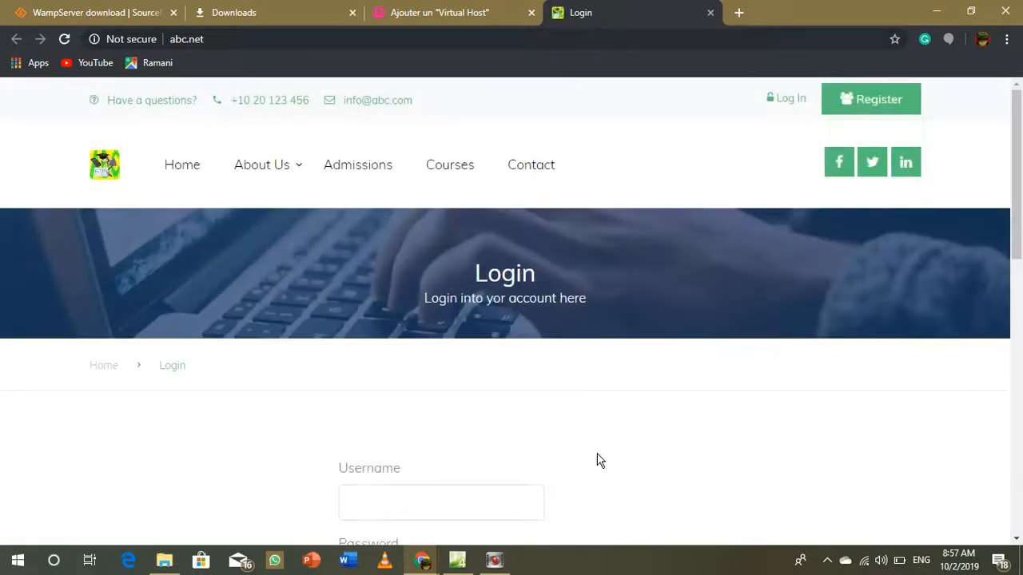
- Log in to the abc.net site with the username admin203 and the account password, and decline saving the password
{"action": "scroll", "coordinate": [600, 460], "scroll_direction": "down", "scroll_amount": 3}
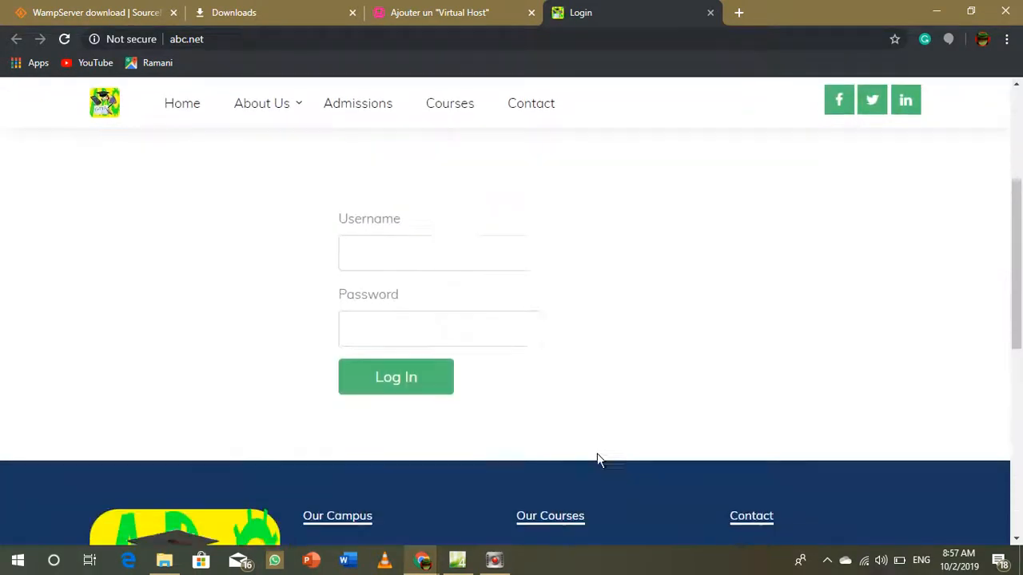
{"action": "left_click", "coordinate": [386, 236]}
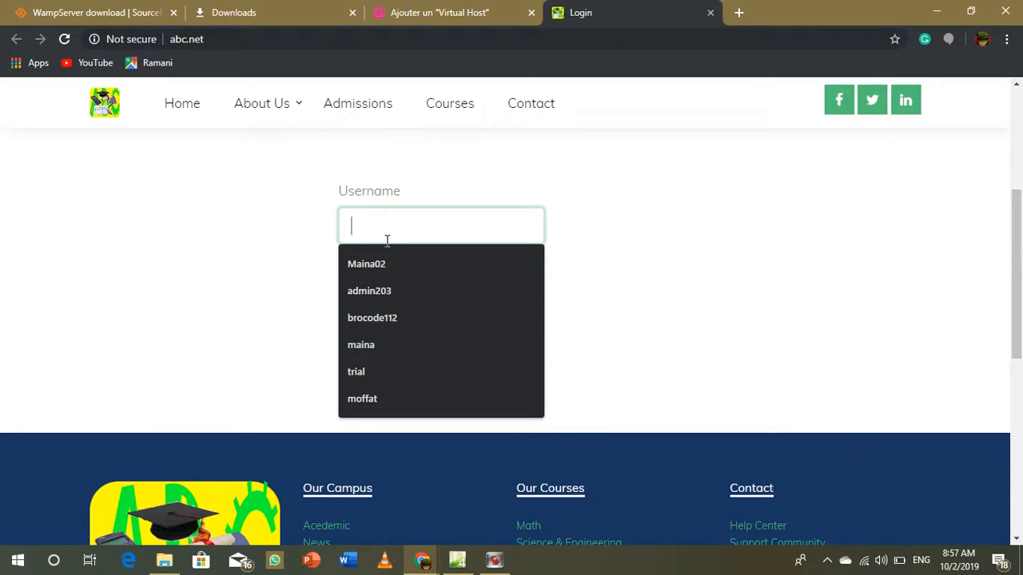
{"action": "left_click", "coordinate": [383, 291]}
{"action": "left_click", "coordinate": [381, 299]}
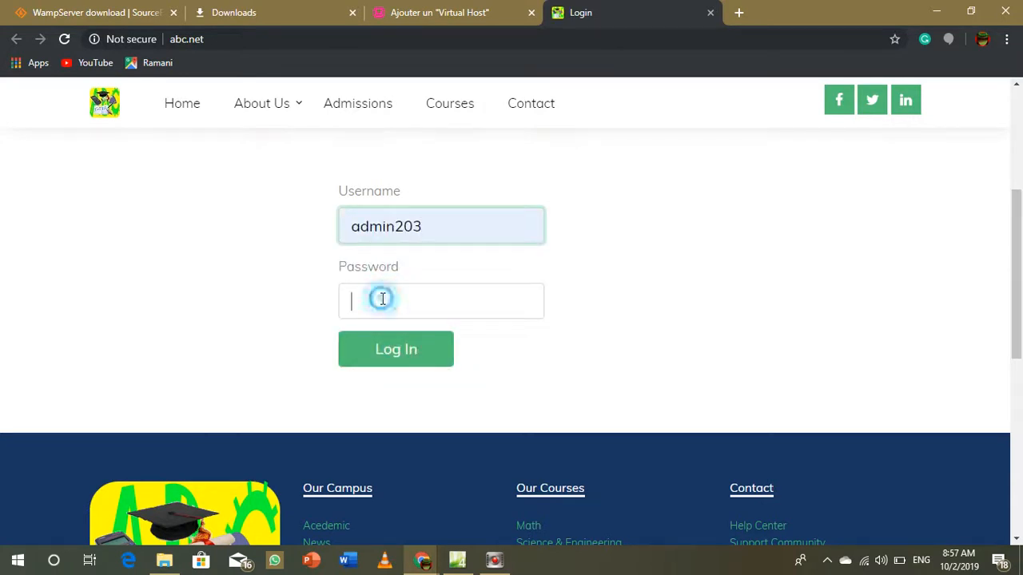
{"action": "type", "text": "•"}
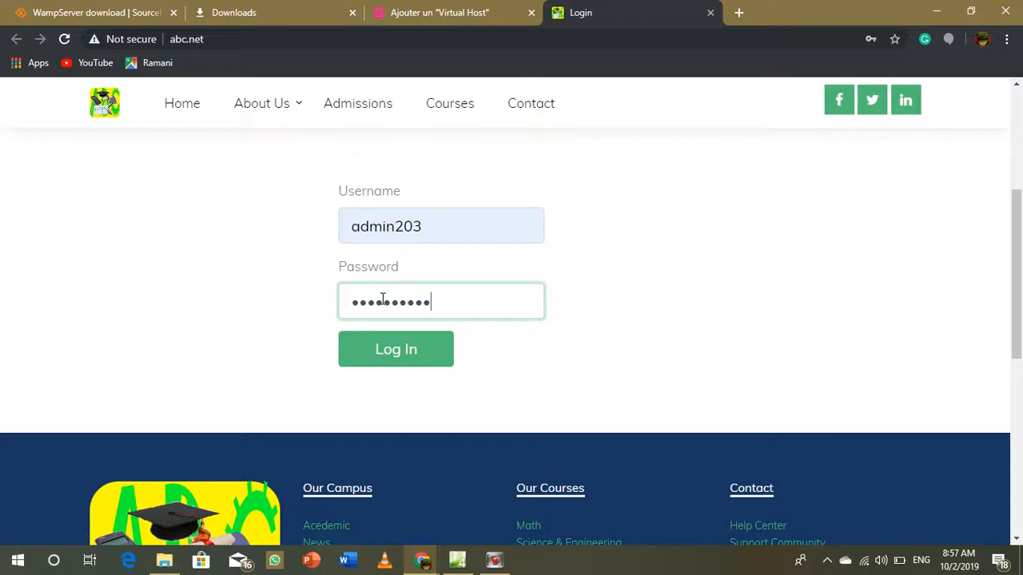
{"action": "left_click", "coordinate": [388, 343]}
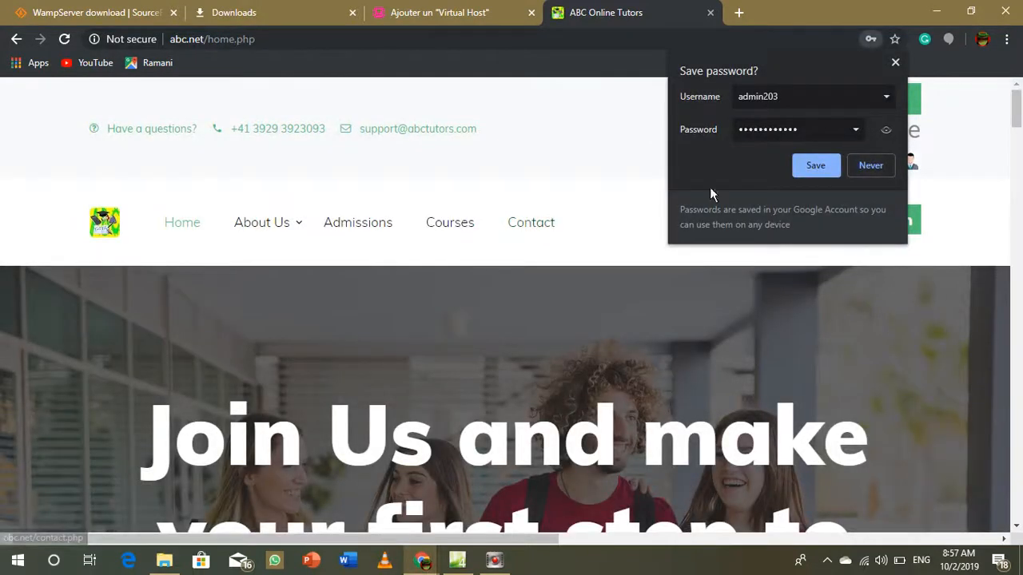
{"action": "left_click", "coordinate": [872, 166]}
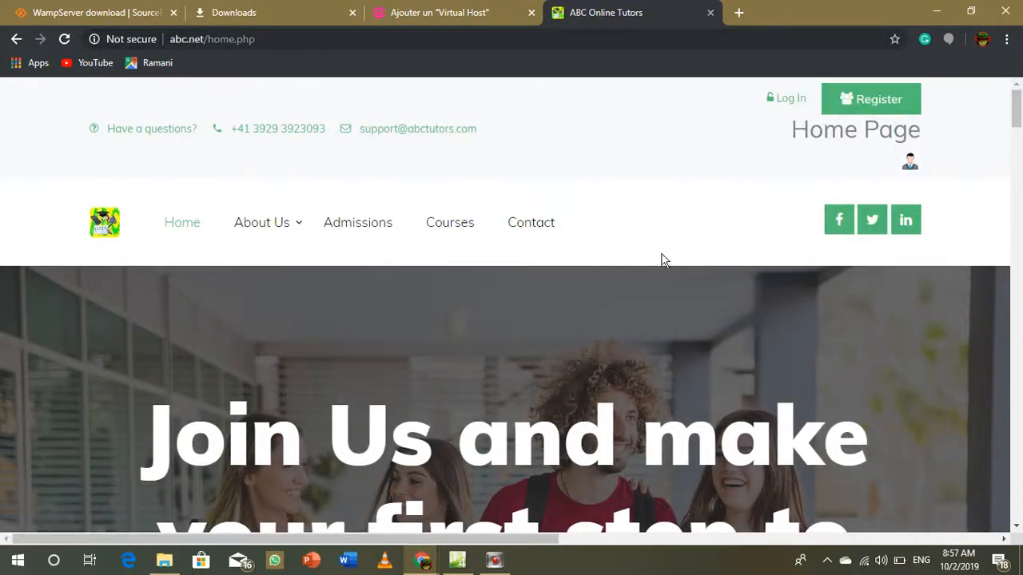
- Look through the abc.net home page and check its Courses page before returning to the home page
{"action": "scroll", "coordinate": [654, 232], "scroll_direction": "down", "scroll_amount": 1}
{"action": "scroll", "coordinate": [650, 211], "scroll_direction": "down", "scroll_amount": 5}
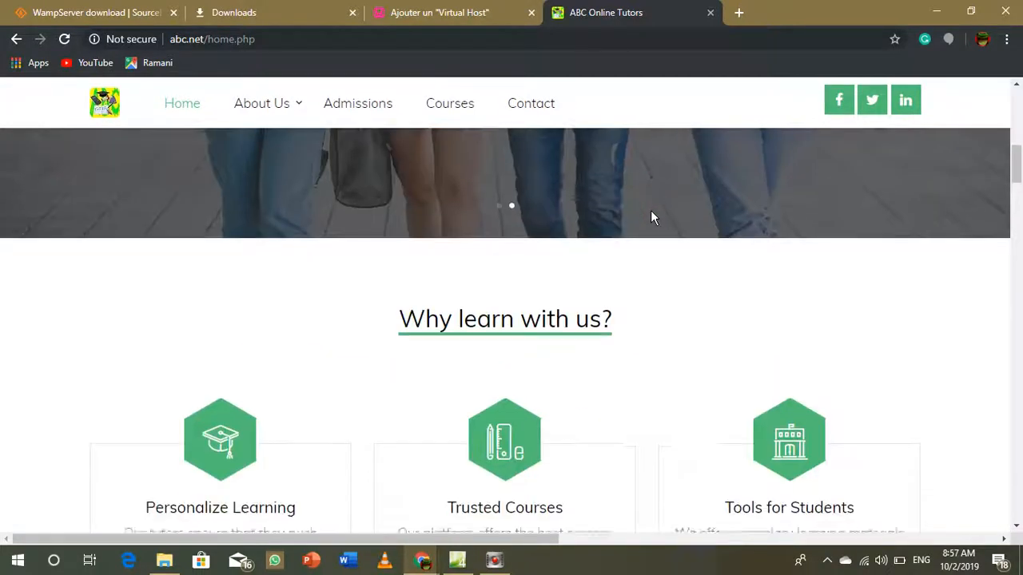
{"action": "scroll", "coordinate": [651, 210], "scroll_direction": "down", "scroll_amount": 10}
{"action": "scroll", "coordinate": [652, 210], "scroll_direction": "down", "scroll_amount": 10}
{"action": "scroll", "coordinate": [650, 201], "scroll_direction": "down", "scroll_amount": 10}
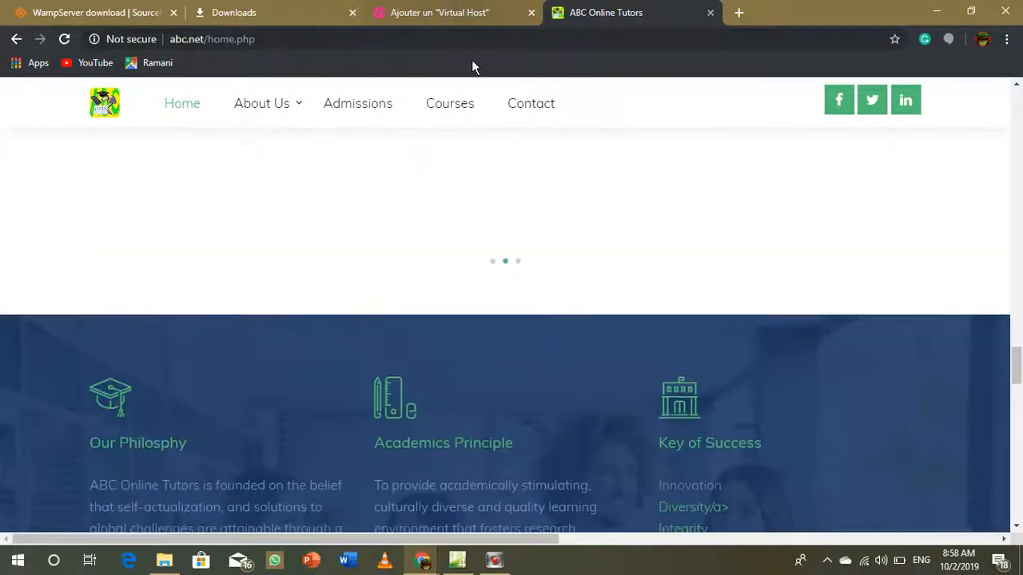
{"action": "left_click", "coordinate": [464, 105]}
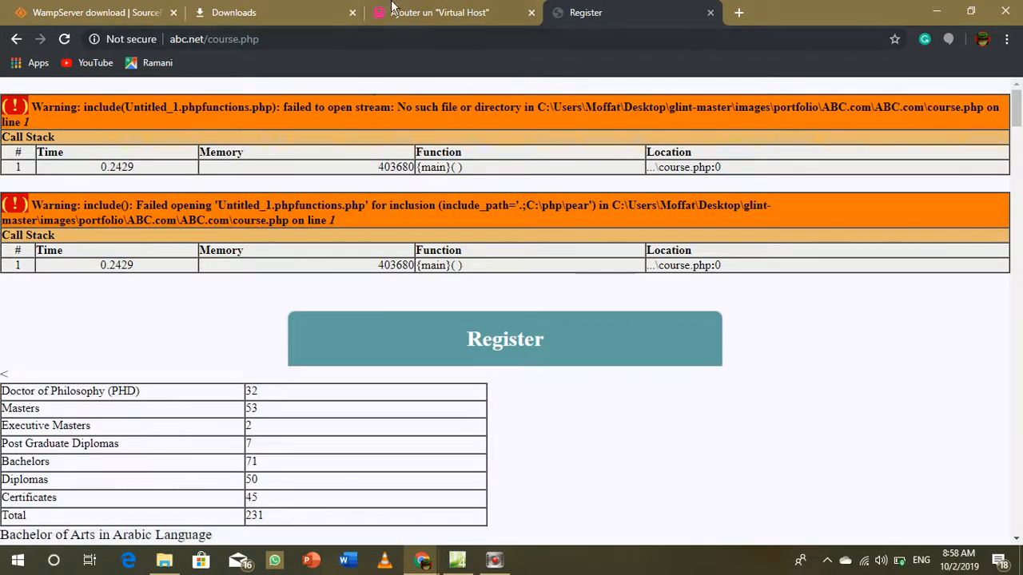
{"action": "left_click", "coordinate": [14, 39]}
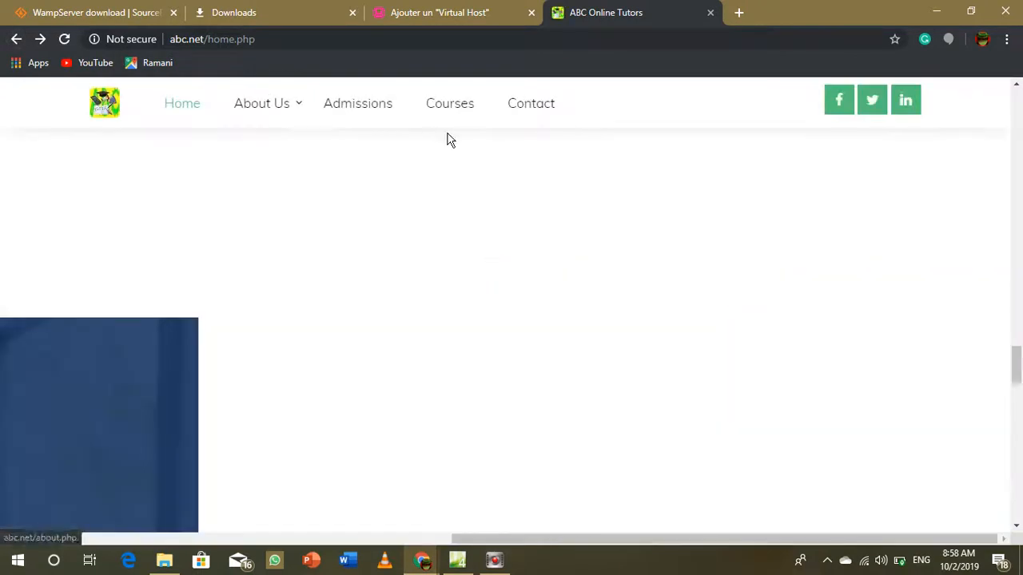
- Examine the site's Contact page and its message form, and go back to the home page to view it
{"action": "left_click", "coordinate": [526, 108]}
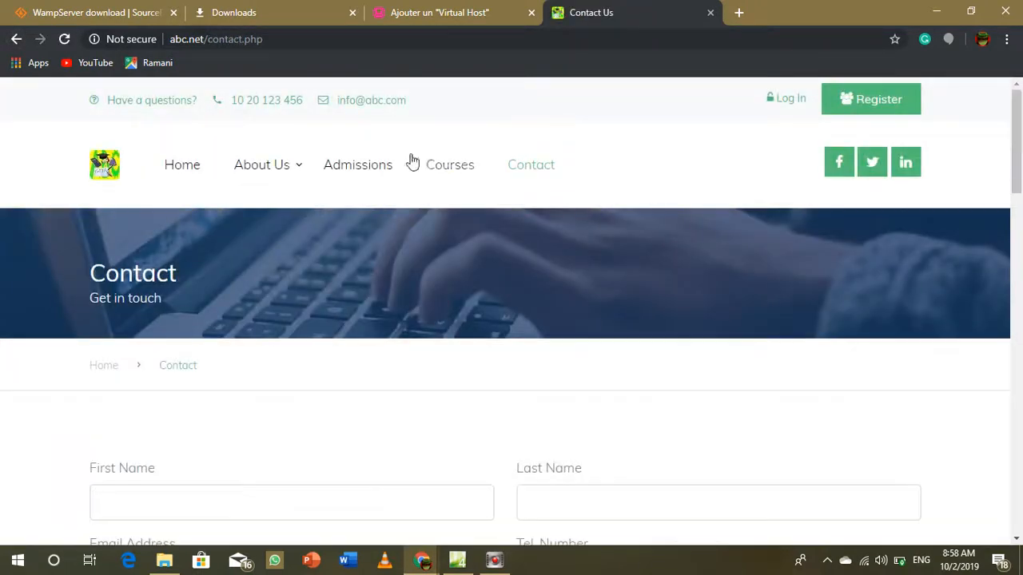
{"action": "scroll", "coordinate": [492, 288], "scroll_direction": "down", "scroll_amount": 1}
{"action": "scroll", "coordinate": [492, 286], "scroll_direction": "down", "scroll_amount": 5}
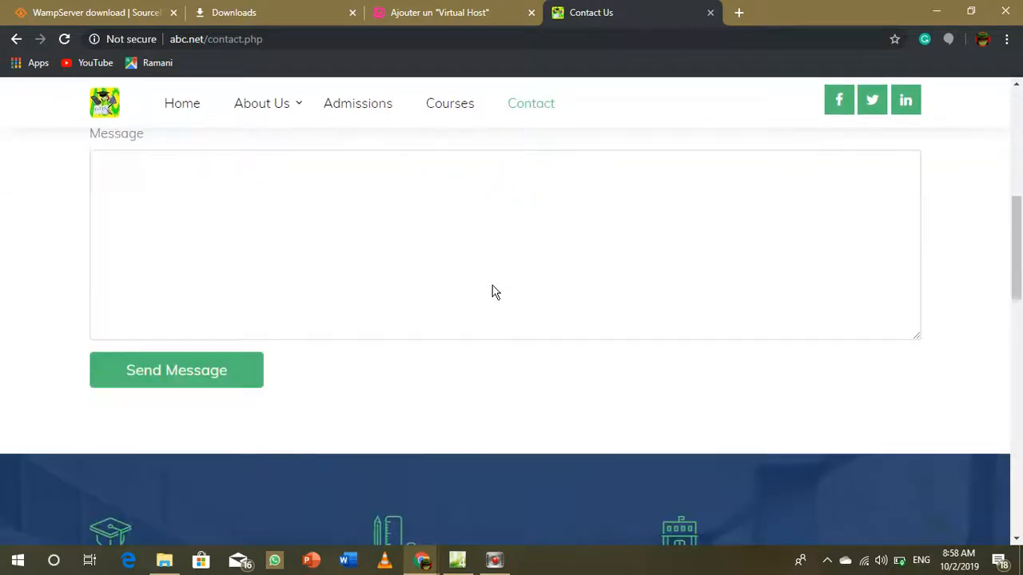
{"action": "scroll", "coordinate": [492, 287], "scroll_direction": "up", "scroll_amount": 4}
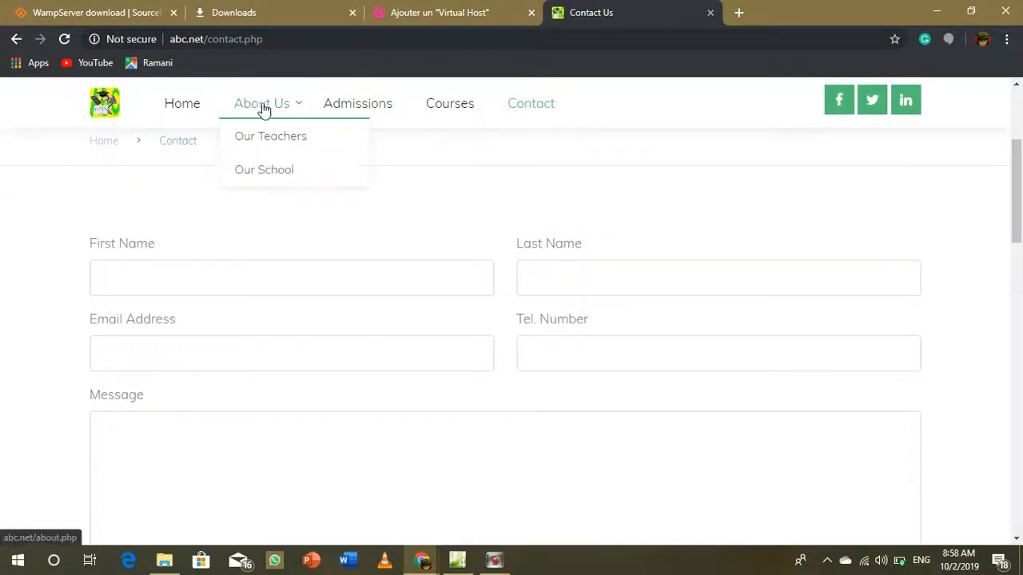
{"action": "left_click", "coordinate": [183, 106]}
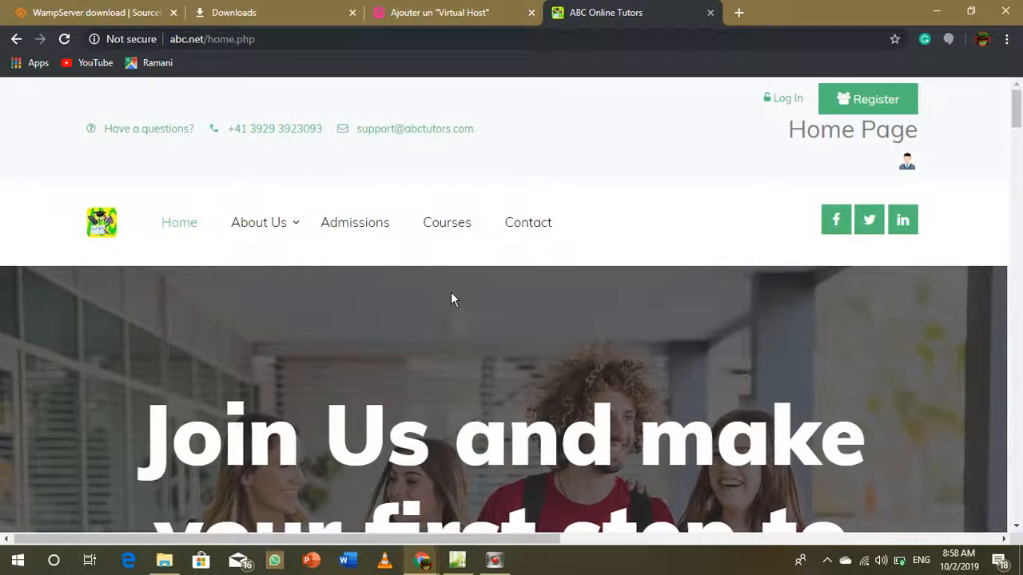
{"action": "scroll", "coordinate": [497, 365], "scroll_direction": "down", "scroll_amount": 5}
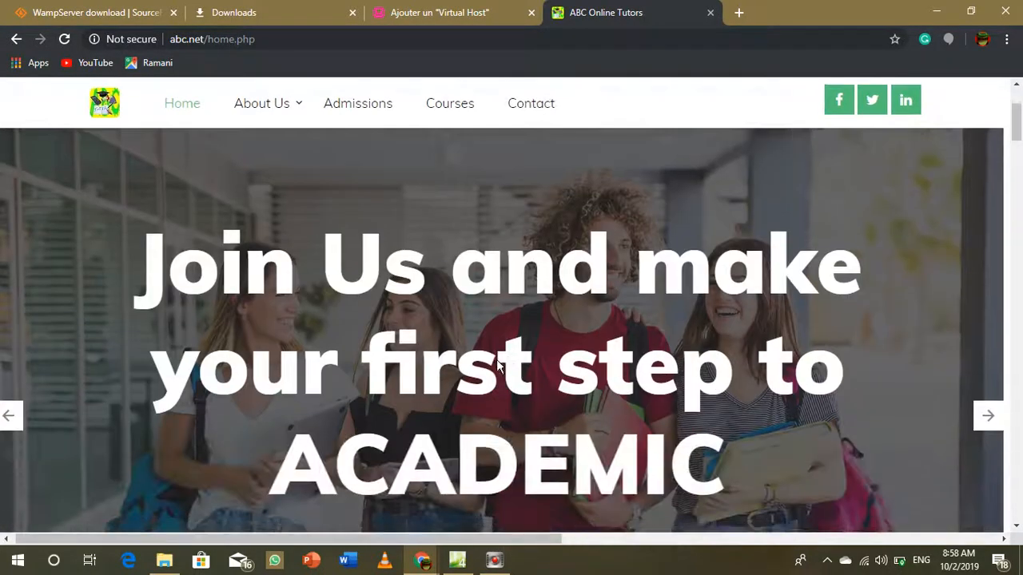
- Look through the home page's learning benefits, course cards, credibility text and philosophy sections, and go back to the course cards
{"action": "scroll", "coordinate": [497, 356], "scroll_direction": "down", "scroll_amount": 8}
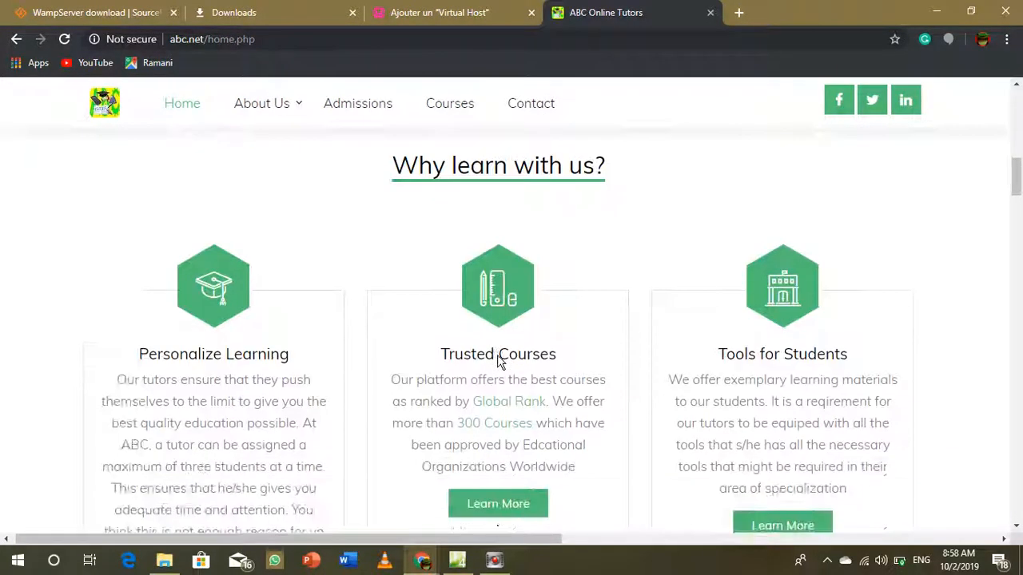
{"action": "scroll", "coordinate": [496, 356], "scroll_direction": "down", "scroll_amount": 6}
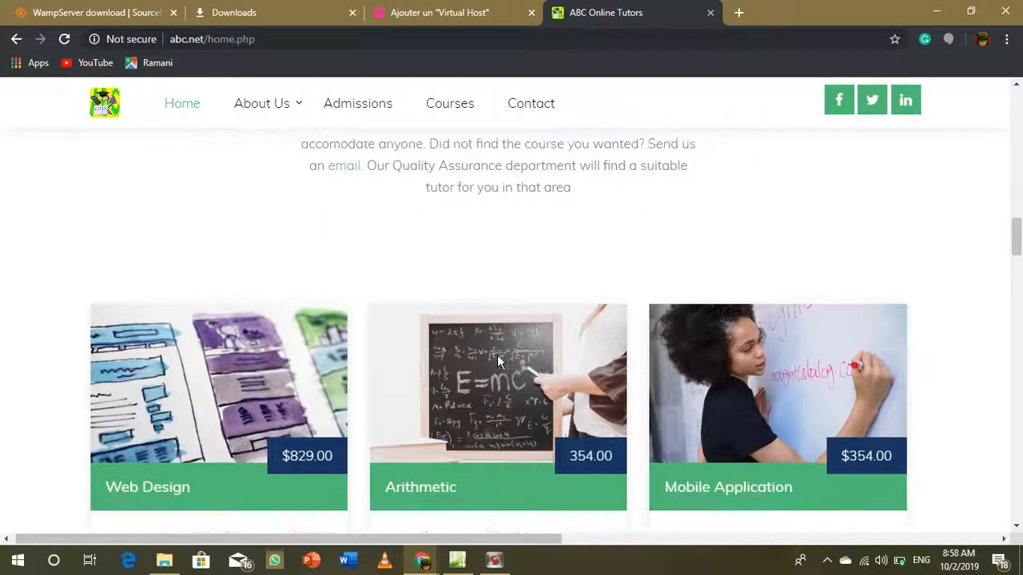
{"action": "scroll", "coordinate": [497, 357], "scroll_direction": "down", "scroll_amount": 5}
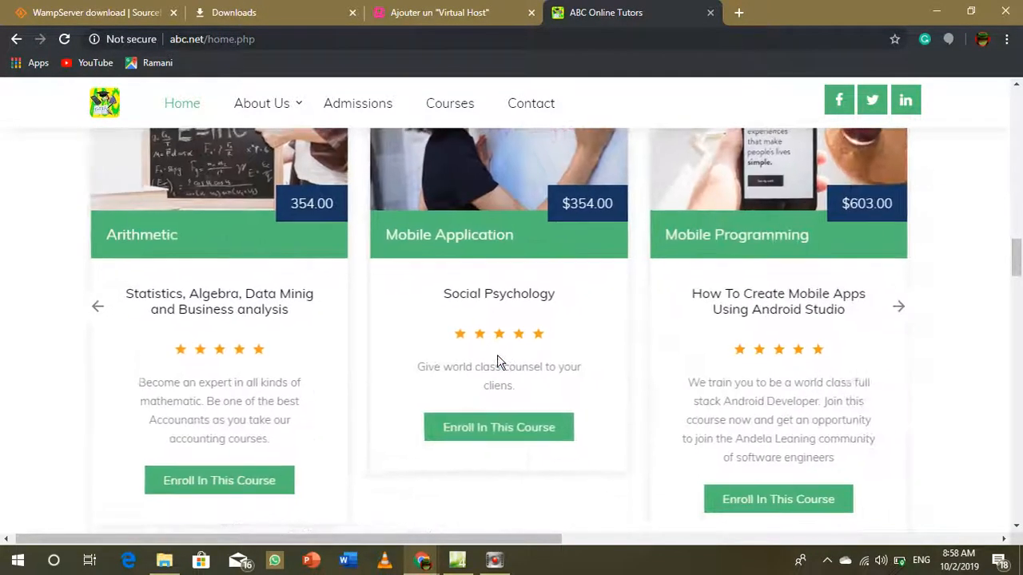
{"action": "scroll", "coordinate": [497, 361], "scroll_direction": "up", "scroll_amount": 3}
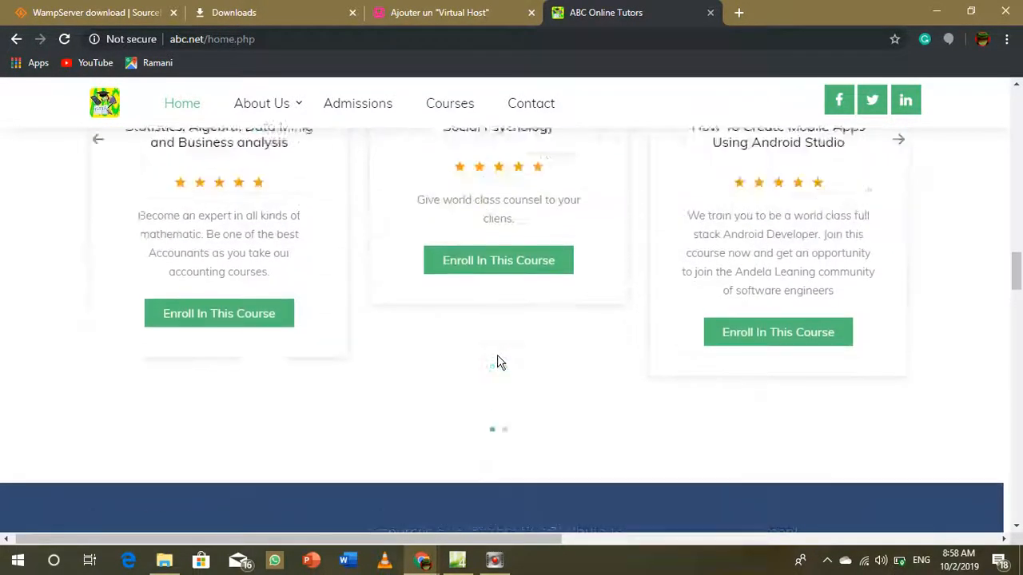
{"action": "scroll", "coordinate": [497, 363], "scroll_direction": "down", "scroll_amount": 6}
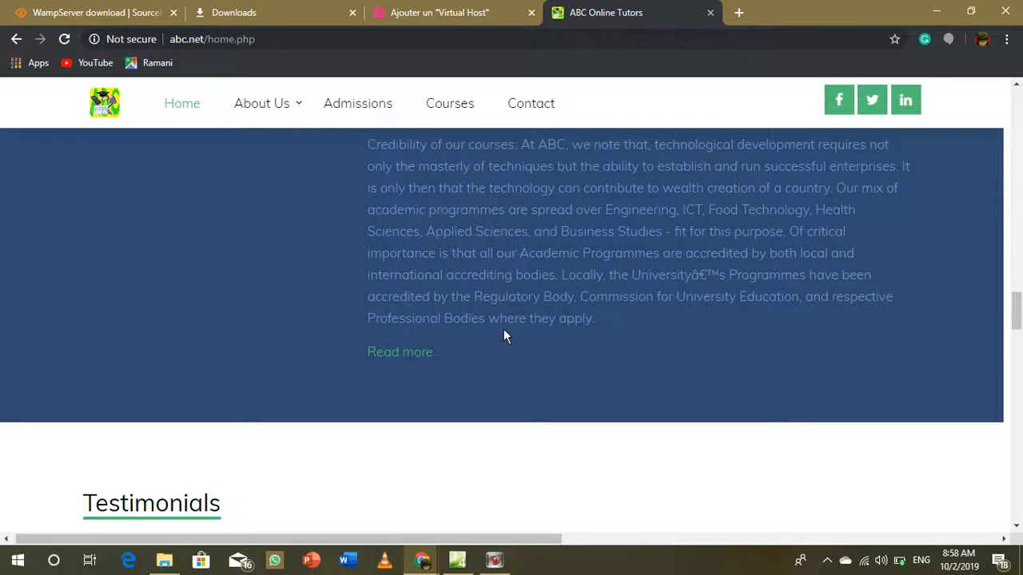
{"action": "scroll", "coordinate": [502, 334], "scroll_direction": "down", "scroll_amount": 4}
{"action": "scroll", "coordinate": [503, 334], "scroll_direction": "down", "scroll_amount": 5}
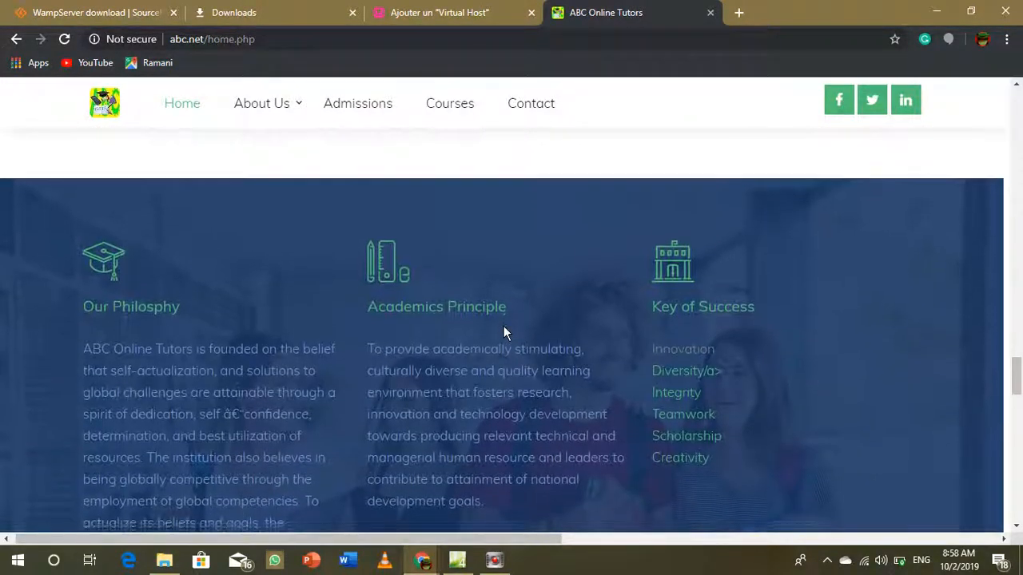
{"action": "scroll", "coordinate": [504, 334], "scroll_direction": "up", "scroll_amount": 9}
{"action": "scroll", "coordinate": [503, 334], "scroll_direction": "up", "scroll_amount": 5}
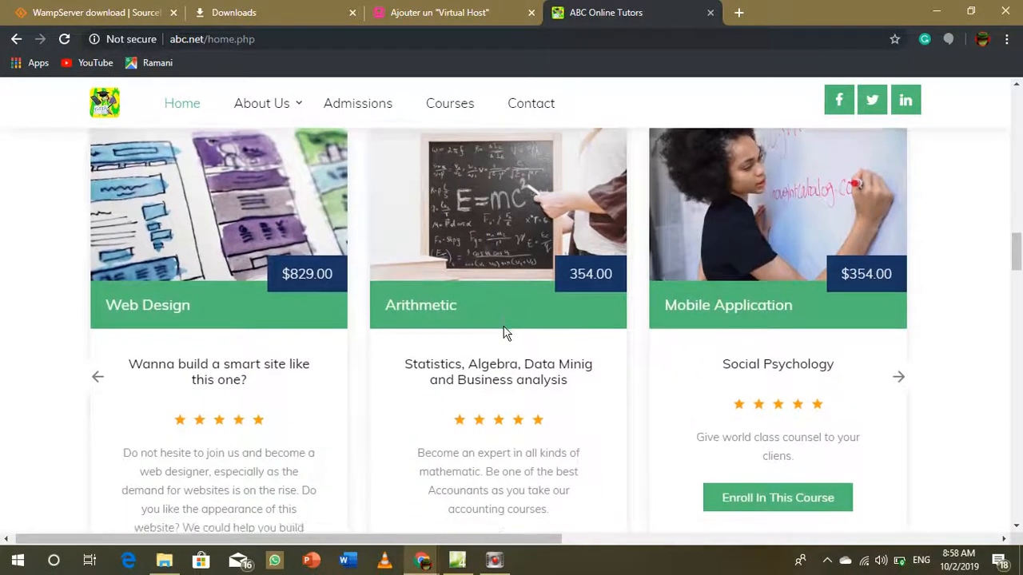
- Open the enrolment page of the Mobile Application course and examine its course details
{"action": "scroll", "coordinate": [500, 306], "scroll_direction": "down", "scroll_amount": 1}
{"action": "scroll", "coordinate": [487, 397], "scroll_direction": "down", "scroll_amount": 2}
{"action": "scroll", "coordinate": [485, 397], "scroll_direction": "down", "scroll_amount": 1}
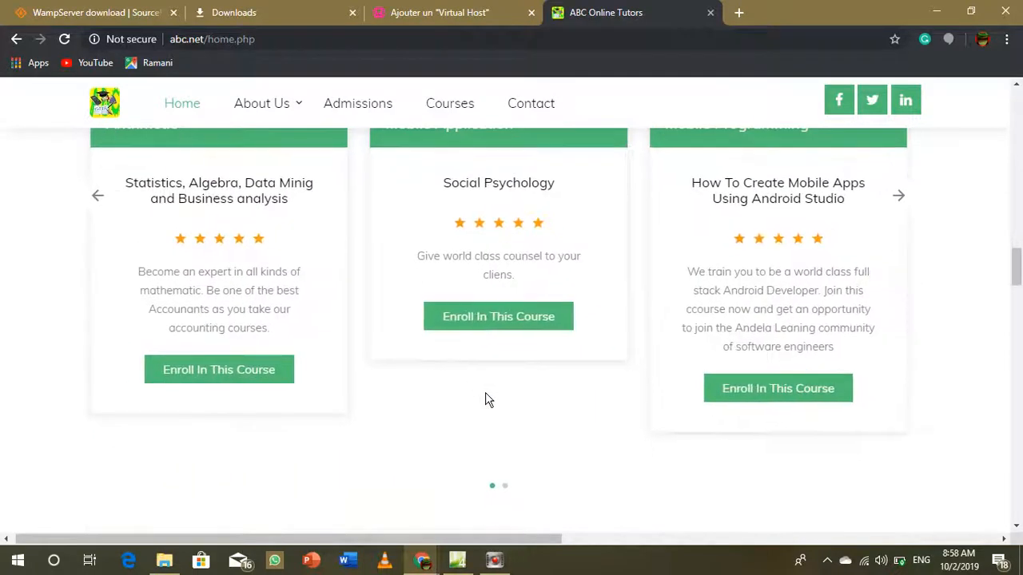
{"action": "left_click", "coordinate": [478, 316]}
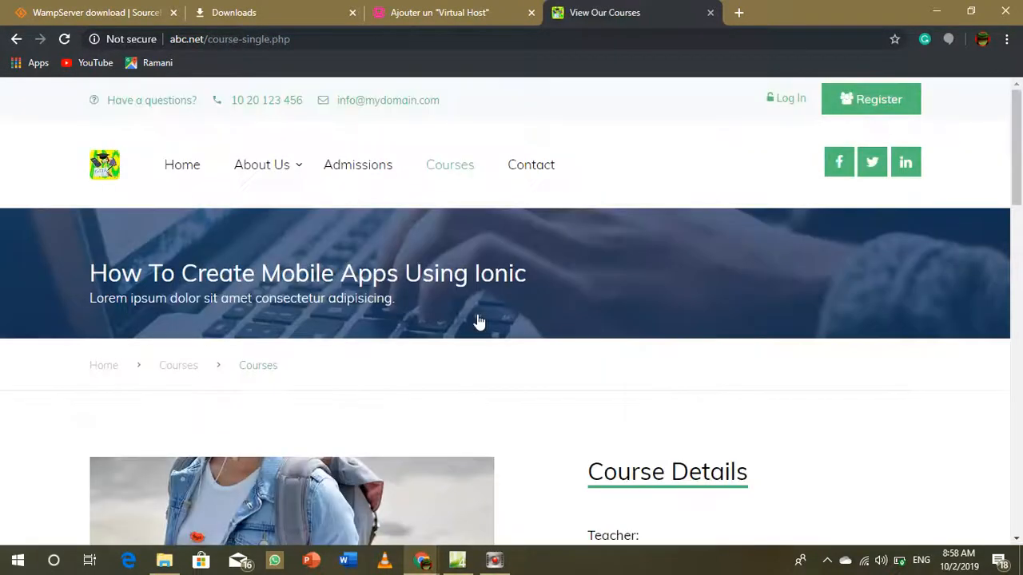
{"action": "scroll", "coordinate": [478, 321], "scroll_direction": "down", "scroll_amount": 5}
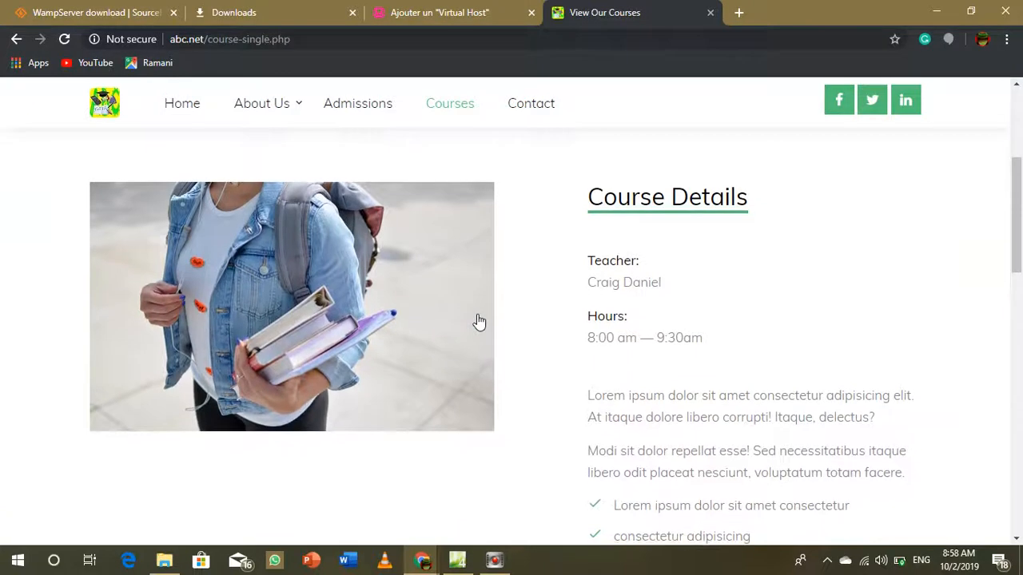
{"action": "scroll", "coordinate": [478, 321], "scroll_direction": "down", "scroll_amount": 1}
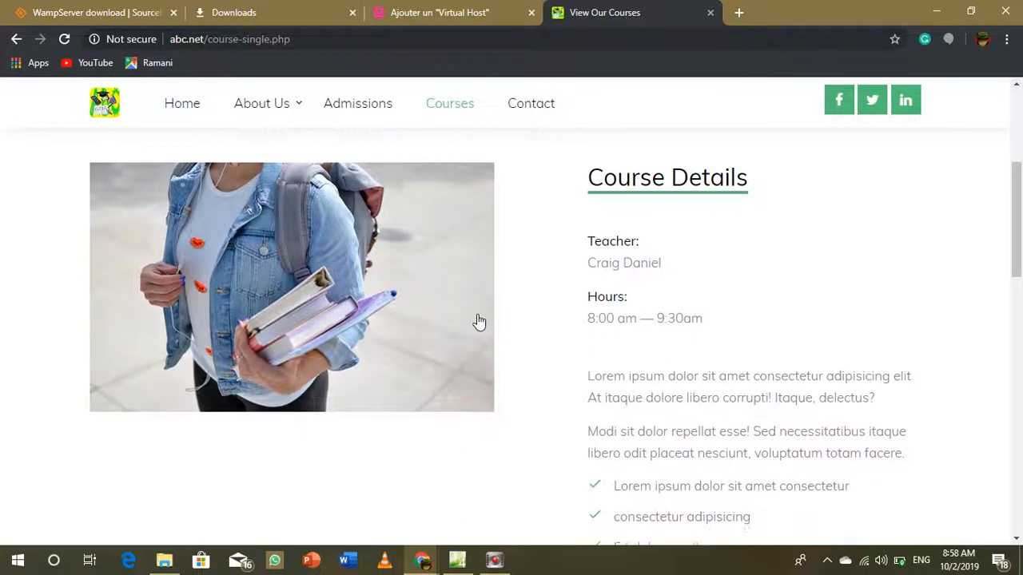
{"action": "scroll", "coordinate": [478, 321], "scroll_direction": "up", "scroll_amount": 3}
{"action": "scroll", "coordinate": [478, 321], "scroll_direction": "up", "scroll_amount": 1}
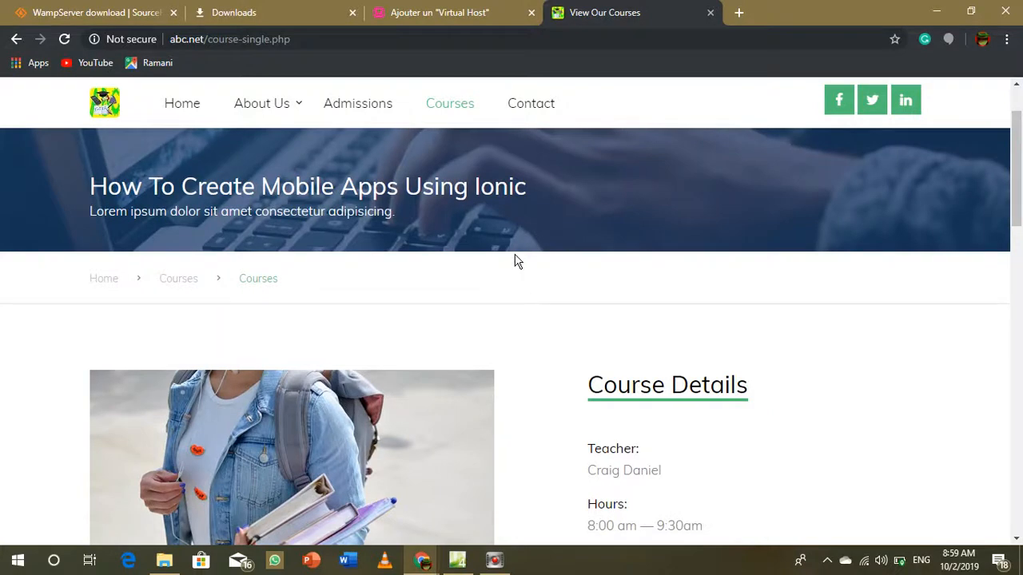
{"action": "scroll", "coordinate": [514, 249], "scroll_direction": "down", "scroll_amount": 1}
{"action": "scroll", "coordinate": [516, 251], "scroll_direction": "up", "scroll_amount": 2}
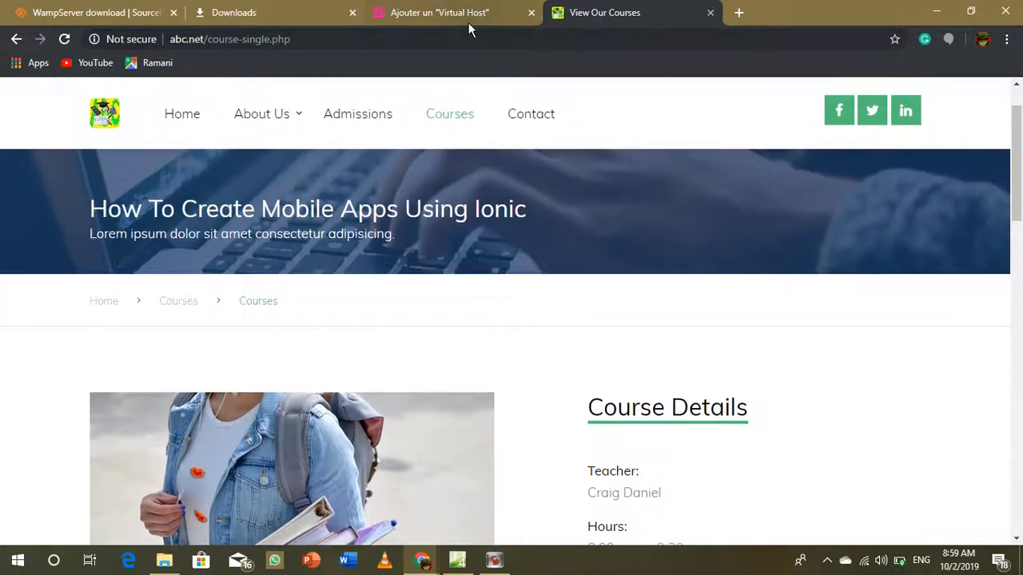
- Return to the site's home page and view its header and banner
{"action": "left_click", "coordinate": [170, 116]}
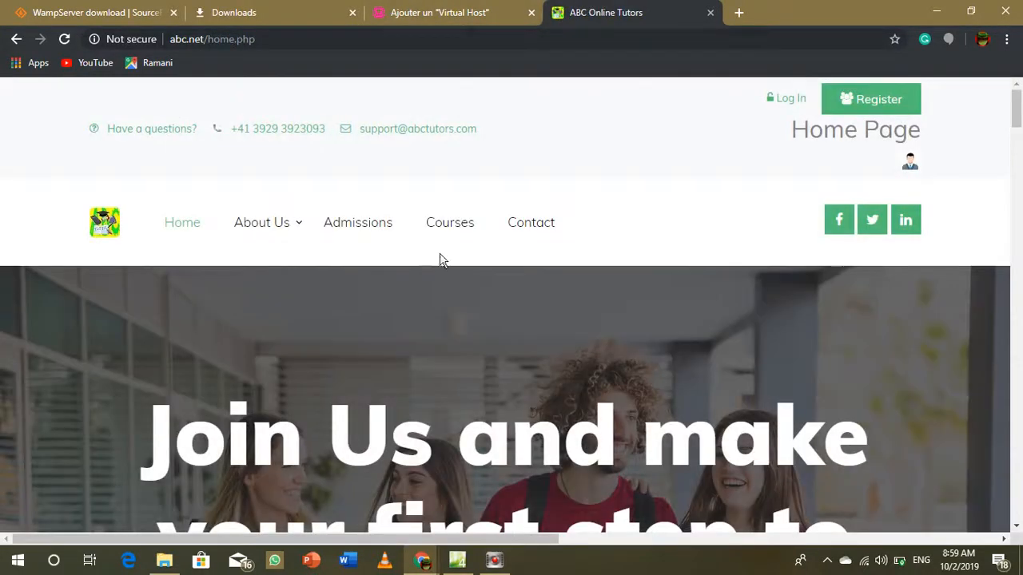
{"action": "scroll", "coordinate": [441, 260], "scroll_direction": "down", "scroll_amount": 1}
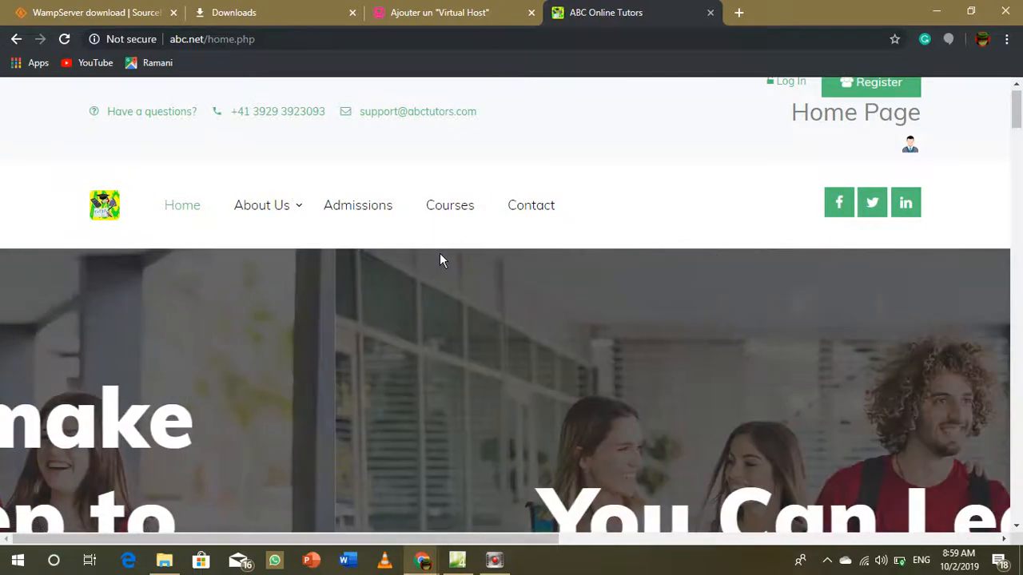
{"action": "scroll", "coordinate": [439, 260], "scroll_direction": "up", "scroll_amount": 1}
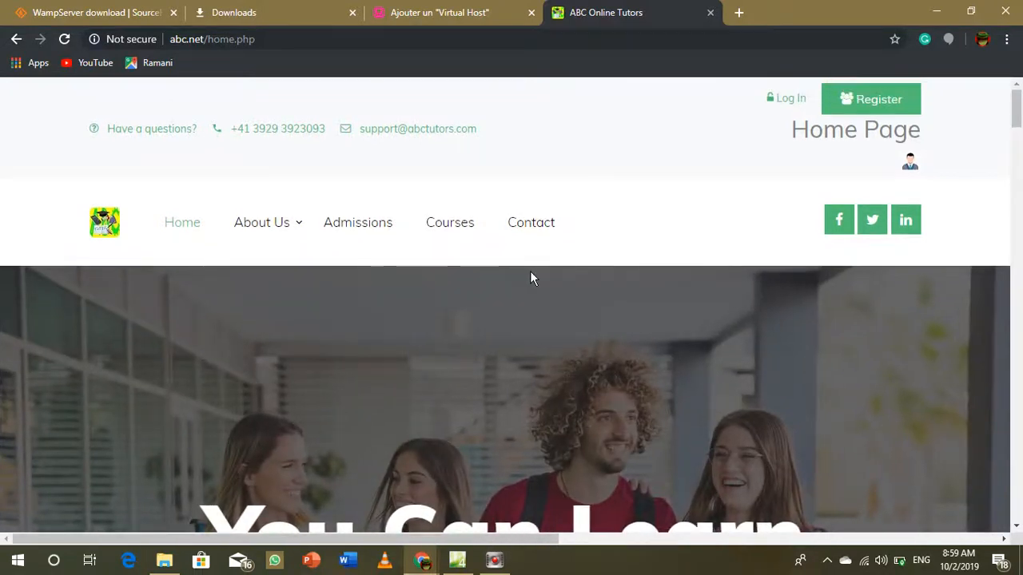
{"action": "scroll", "coordinate": [529, 274], "scroll_direction": "down", "scroll_amount": 1}
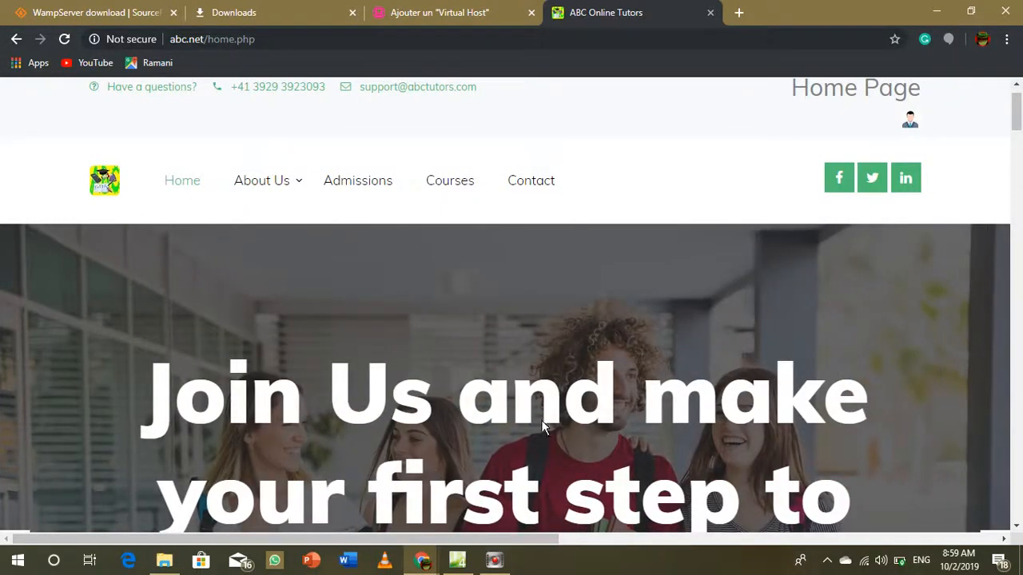
- Switch to Expression Web and highlight the two INSERT INTO users queries in the registration code of functions.php
{"action": "left_click", "coordinate": [467, 561]}
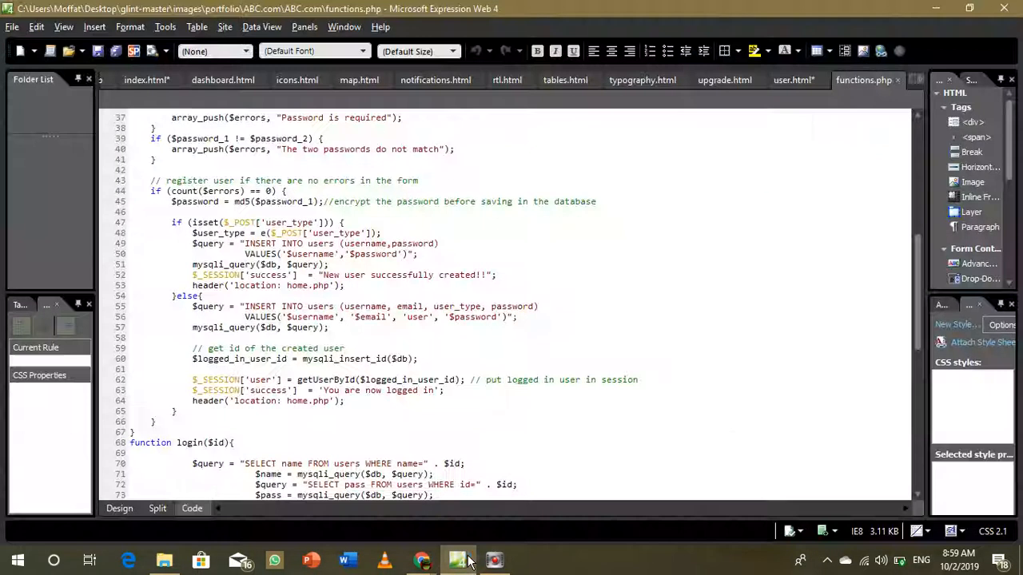
{"action": "left_click", "coordinate": [391, 256]}
{"action": "scroll", "coordinate": [394, 256], "scroll_direction": "up", "scroll_amount": 1}
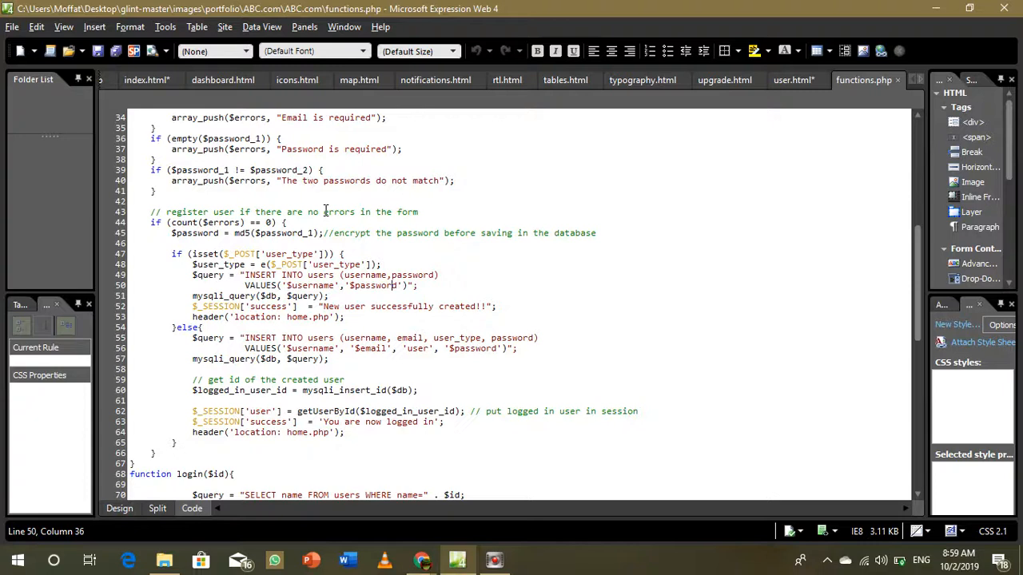
{"action": "left_click", "coordinate": [248, 277]}
{"action": "double_click", "coordinate": [264, 275]}
{"action": "left_click_drag", "start_coordinate": [264, 275], "coordinate": [419, 289]}
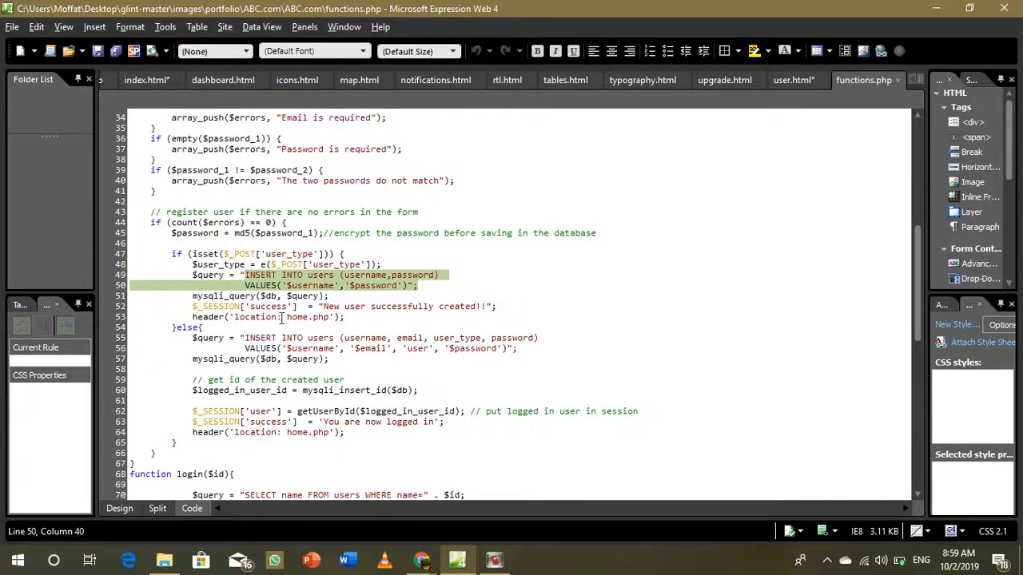
{"action": "left_click_drag", "start_coordinate": [245, 338], "coordinate": [336, 359]}
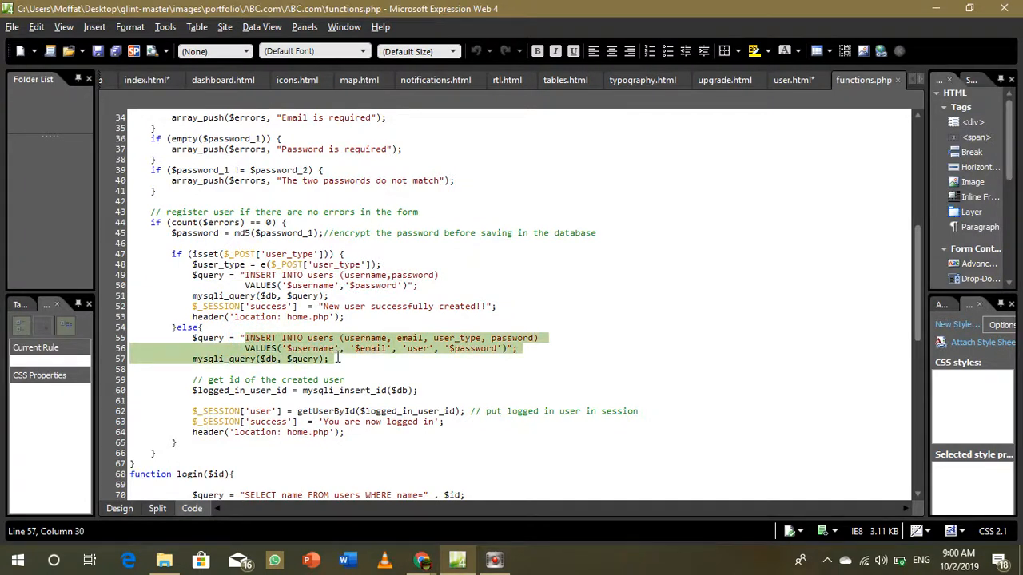
- Find the login function below the registration code and highlight the start of its SELECT queries on the users table
{"action": "scroll", "coordinate": [336, 359], "scroll_direction": "down", "scroll_amount": 3}
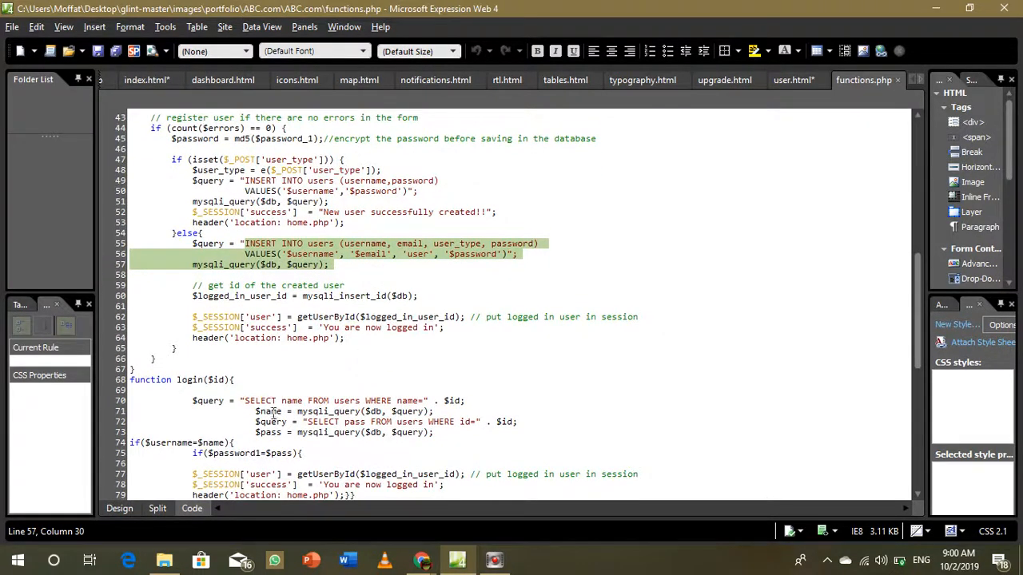
{"action": "scroll", "coordinate": [348, 401], "scroll_direction": "down", "scroll_amount": 1}
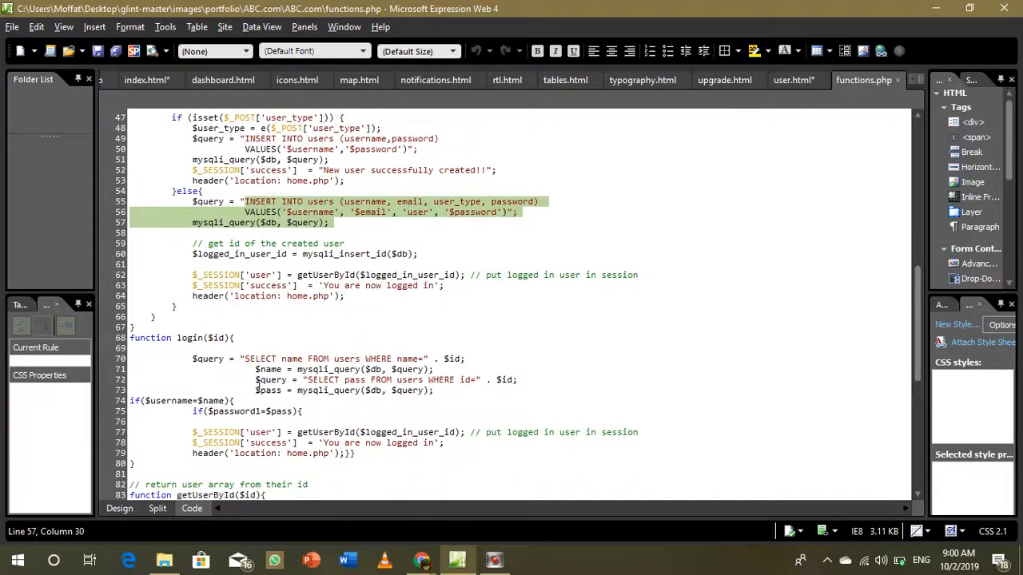
{"action": "left_click", "coordinate": [238, 360]}
{"action": "left_click_drag", "start_coordinate": [238, 359], "coordinate": [307, 381]}
- Review the registration code in functions.php and go back to the database connection and variable declarations at the file's start
{"action": "scroll", "coordinate": [331, 390], "scroll_direction": "up", "scroll_amount": 3}
{"action": "scroll", "coordinate": [332, 390], "scroll_direction": "up", "scroll_amount": 1}
{"action": "scroll", "coordinate": [331, 390], "scroll_direction": "up", "scroll_amount": 4}
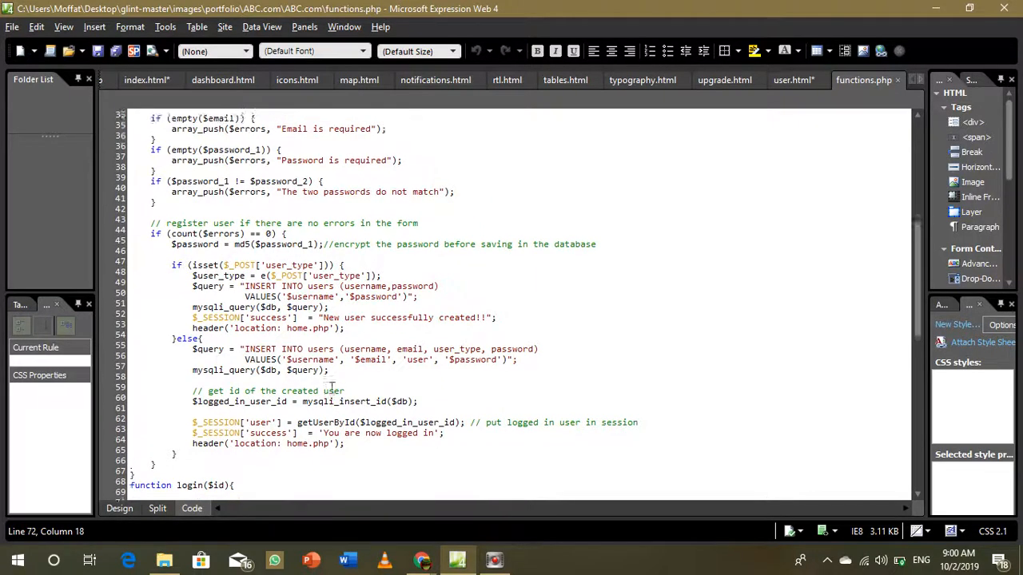
{"action": "scroll", "coordinate": [331, 390], "scroll_direction": "up", "scroll_amount": 8}
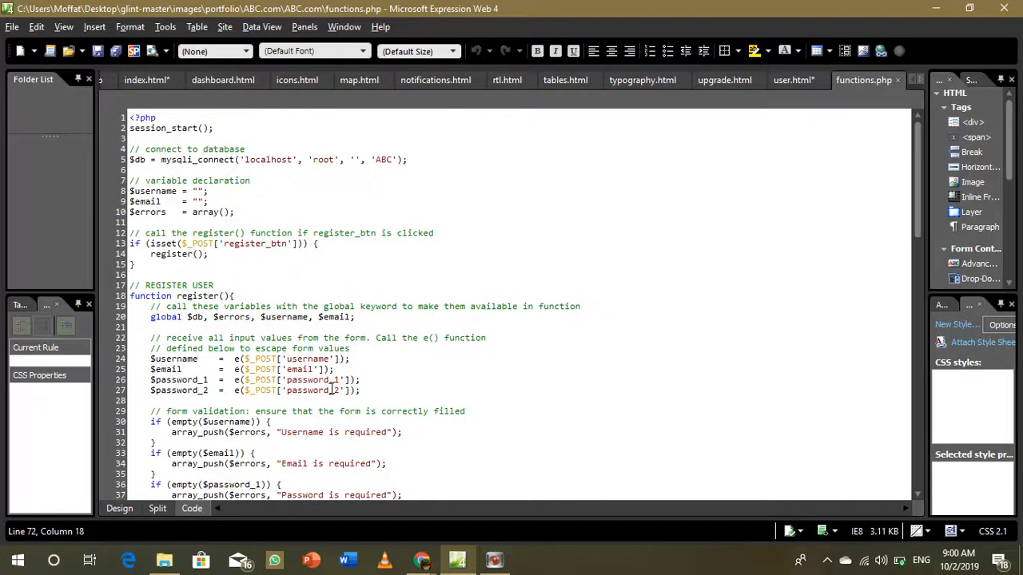
{"action": "left_click", "coordinate": [514, 395]}
{"action": "scroll", "coordinate": [514, 396], "scroll_direction": "down", "scroll_amount": 7}
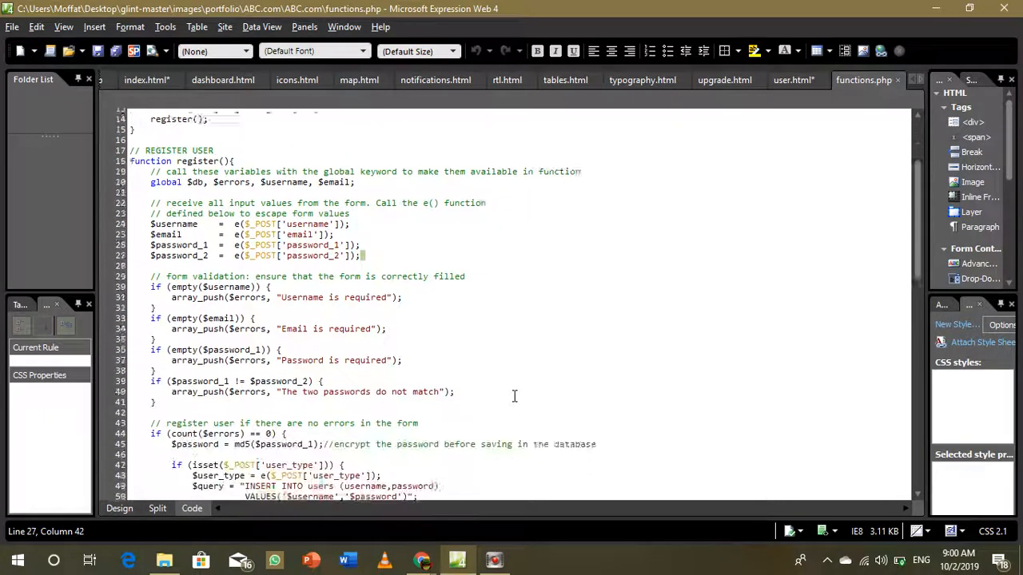
{"action": "scroll", "coordinate": [514, 395], "scroll_direction": "down", "scroll_amount": 7}
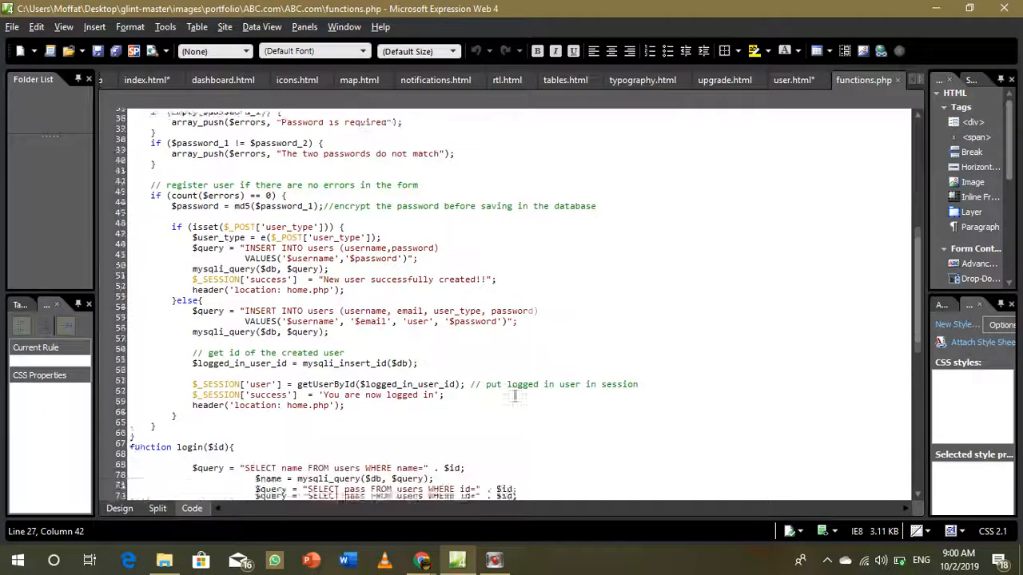
{"action": "scroll", "coordinate": [515, 395], "scroll_direction": "up", "scroll_amount": 1}
{"action": "scroll", "coordinate": [514, 395], "scroll_direction": "up", "scroll_amount": 10}
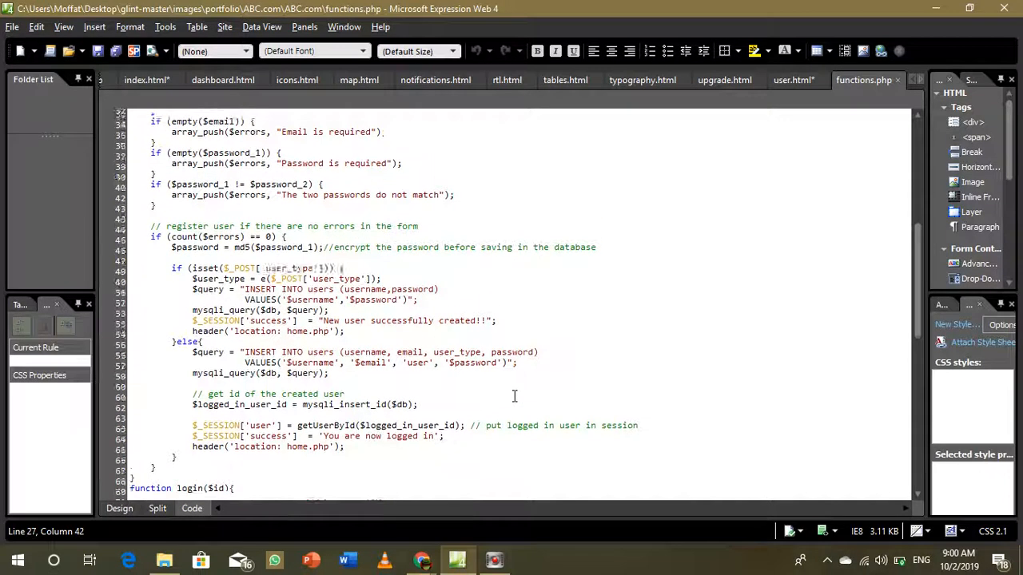
{"action": "scroll", "coordinate": [514, 395], "scroll_direction": "up", "scroll_amount": 2}
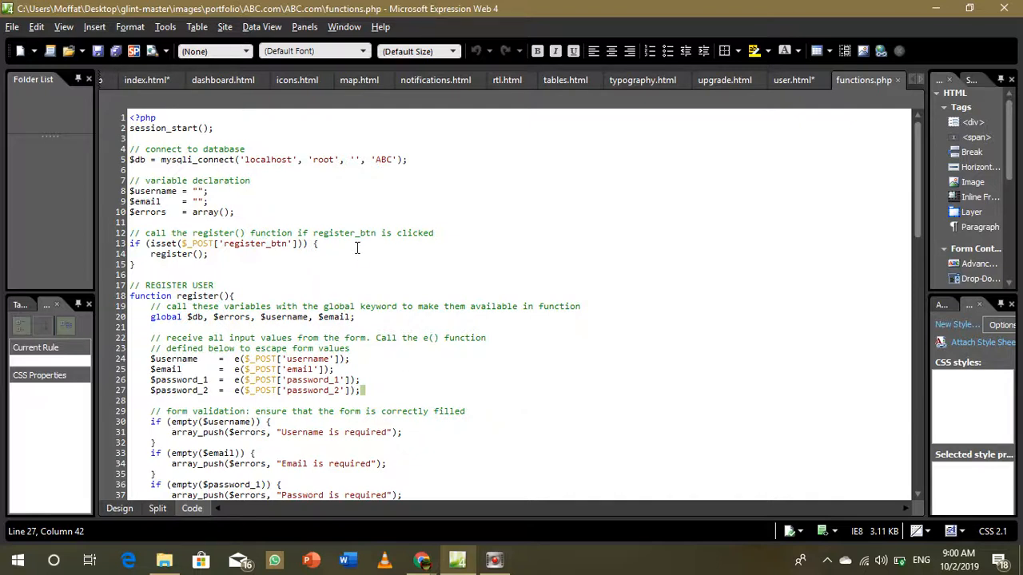
- Read functions.php from the register function's form validation through to the login, getUserById and escape string functions
{"action": "scroll", "coordinate": [357, 248], "scroll_direction": "down", "scroll_amount": 2}
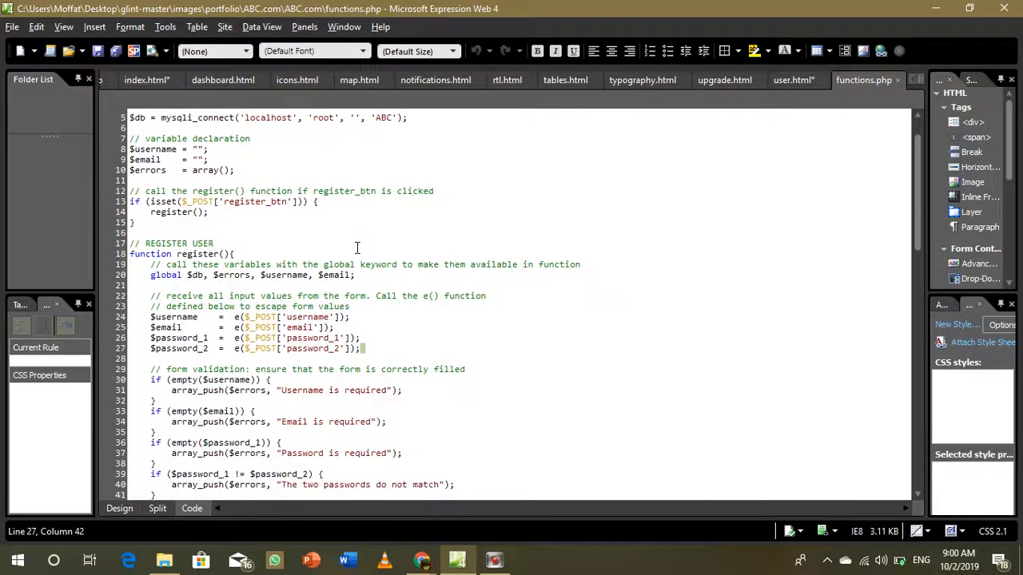
{"action": "scroll", "coordinate": [357, 248], "scroll_direction": "down", "scroll_amount": 1}
{"action": "scroll", "coordinate": [358, 248], "scroll_direction": "down", "scroll_amount": 1}
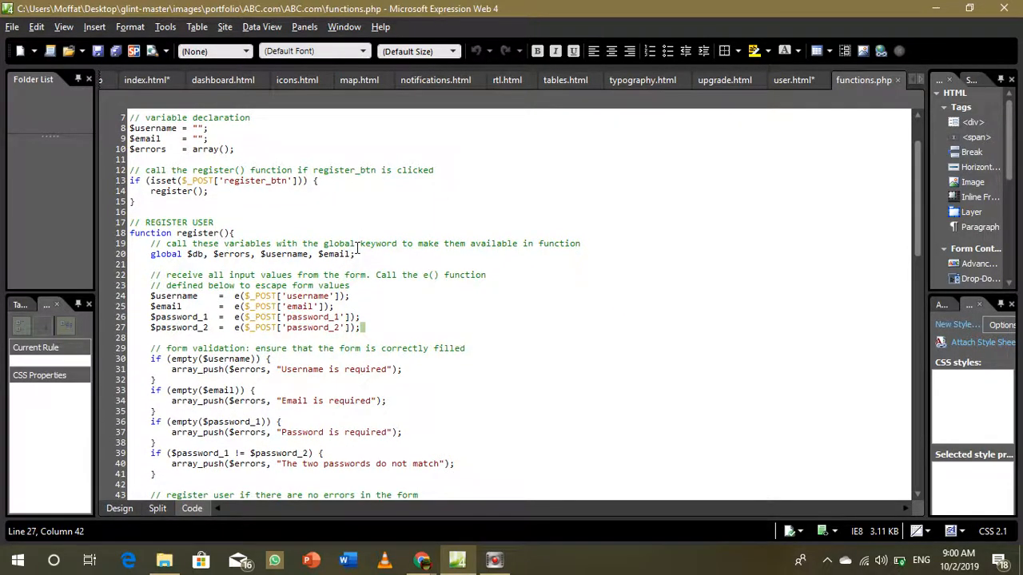
{"action": "scroll", "coordinate": [357, 248], "scroll_direction": "down", "scroll_amount": 10}
{"action": "scroll", "coordinate": [357, 248], "scroll_direction": "down", "scroll_amount": 11}
{"action": "scroll", "coordinate": [357, 248], "scroll_direction": "down", "scroll_amount": 3}
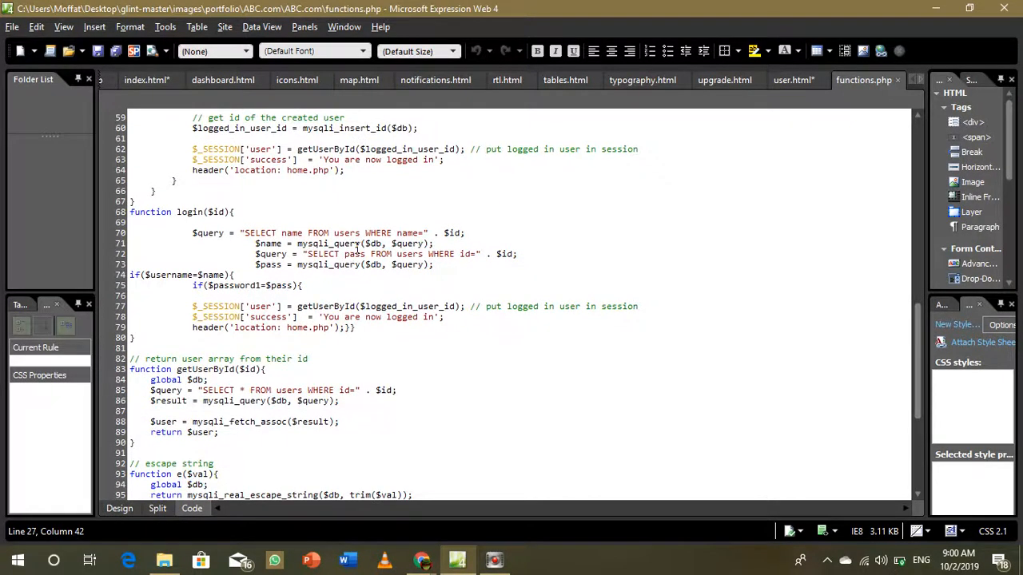